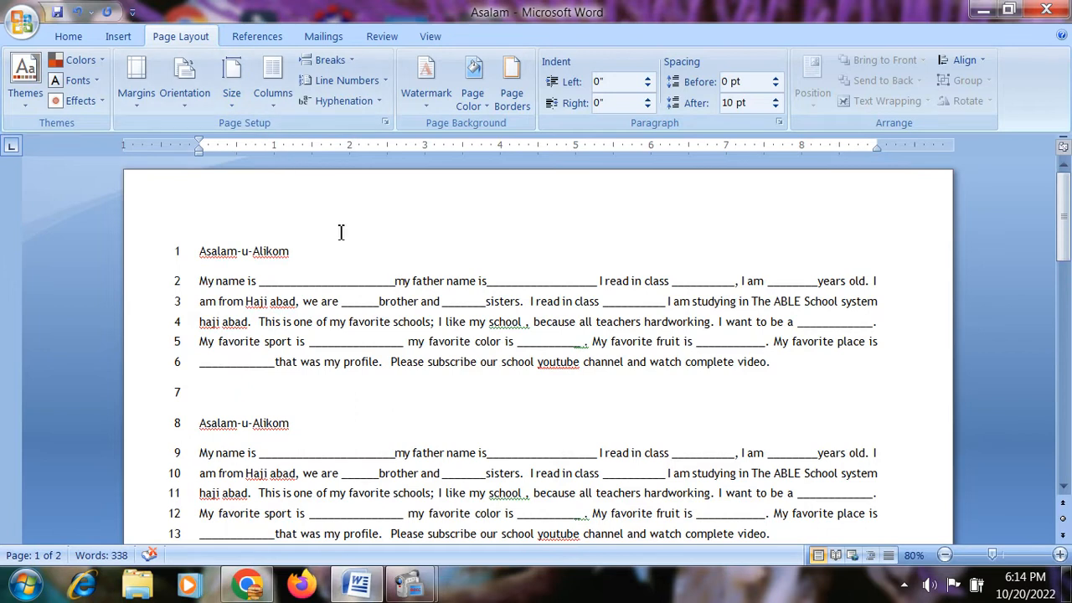
Step: Remove the line numbers from the document and return to the start of page 1
left_click(385, 84)
left_click(344, 103)
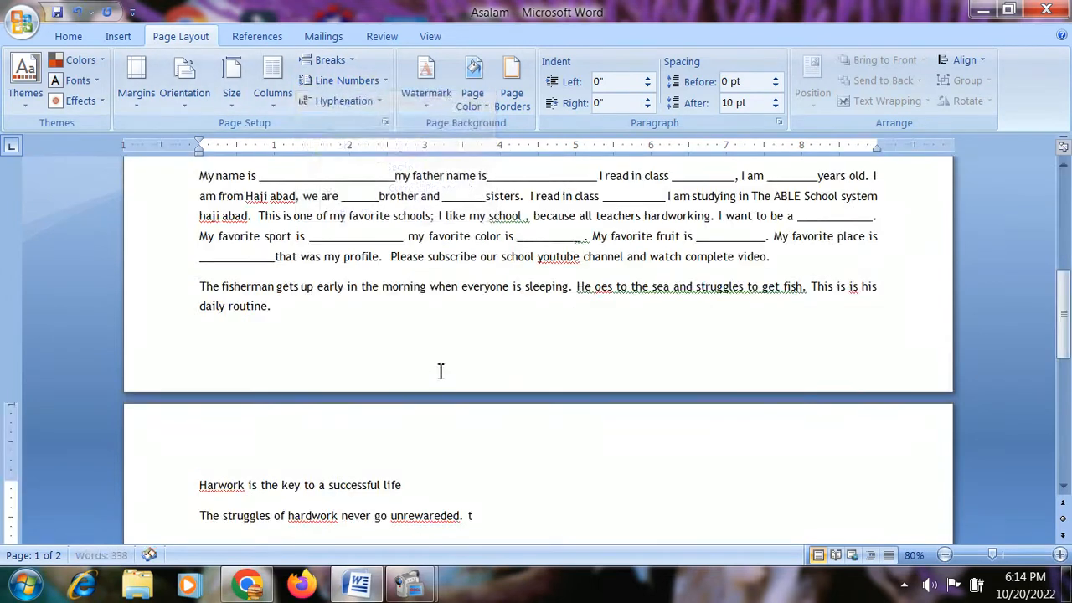
left_click_drag(1064, 308, 1063, 210)
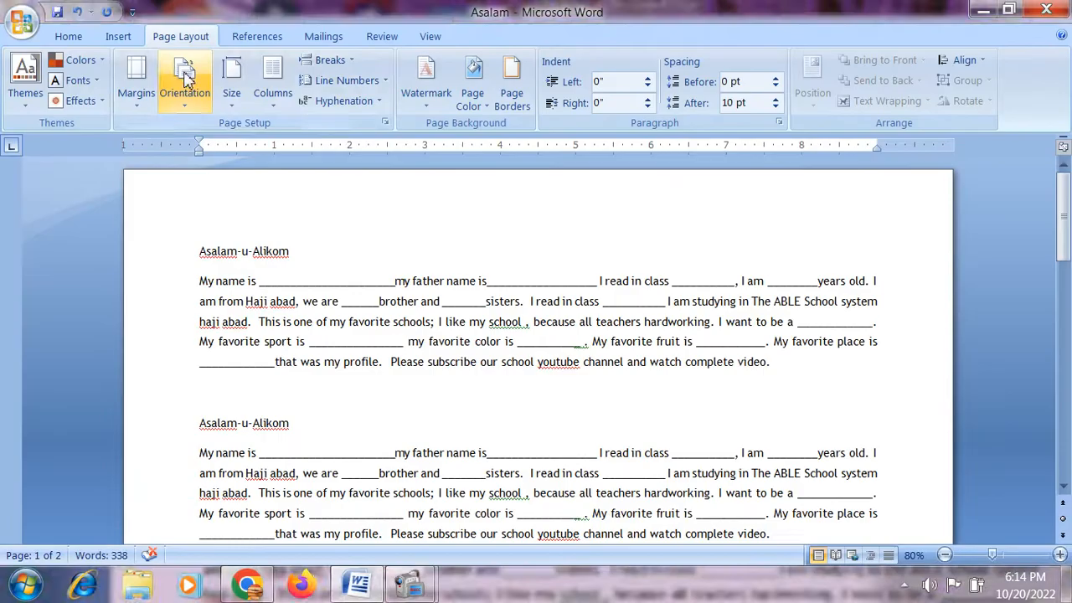
Step: Browse the built-in document themes and the sets of theme colors, fonts and effects without applying any
left_click(19, 99)
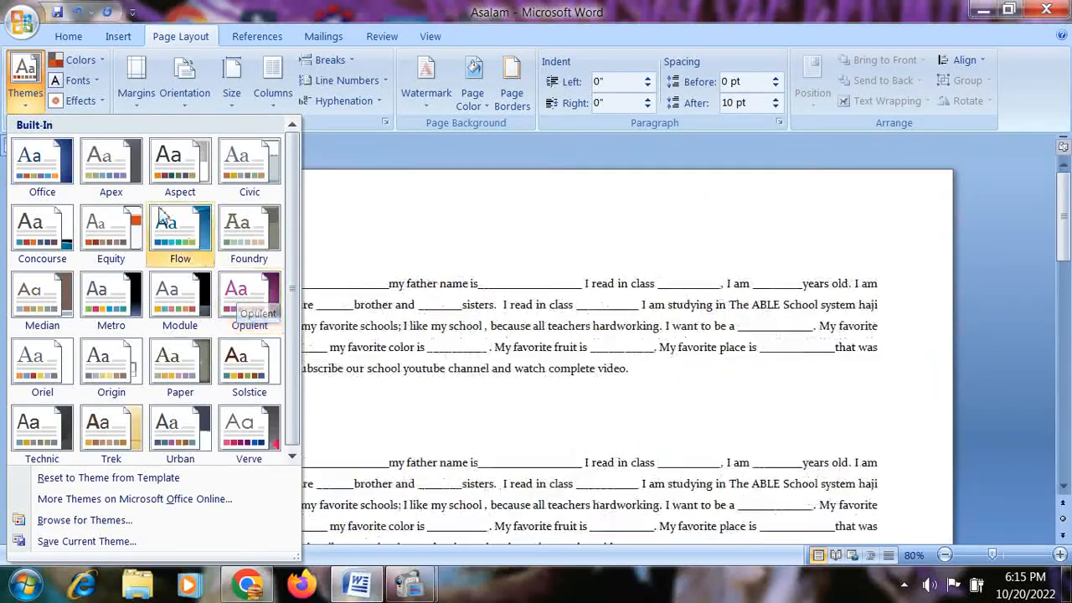
left_click(70, 38)
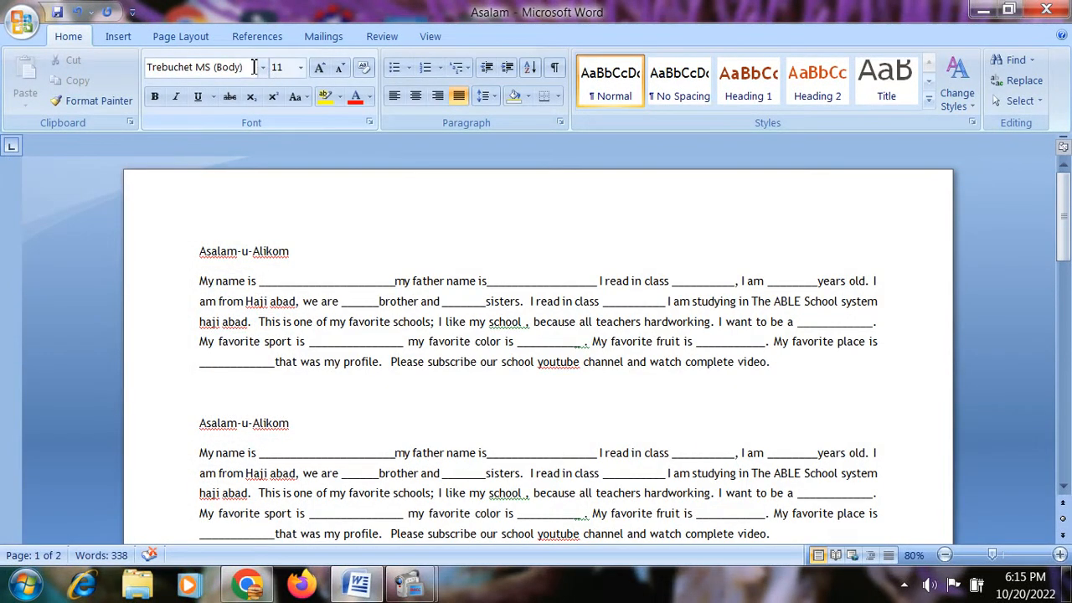
left_click(172, 38)
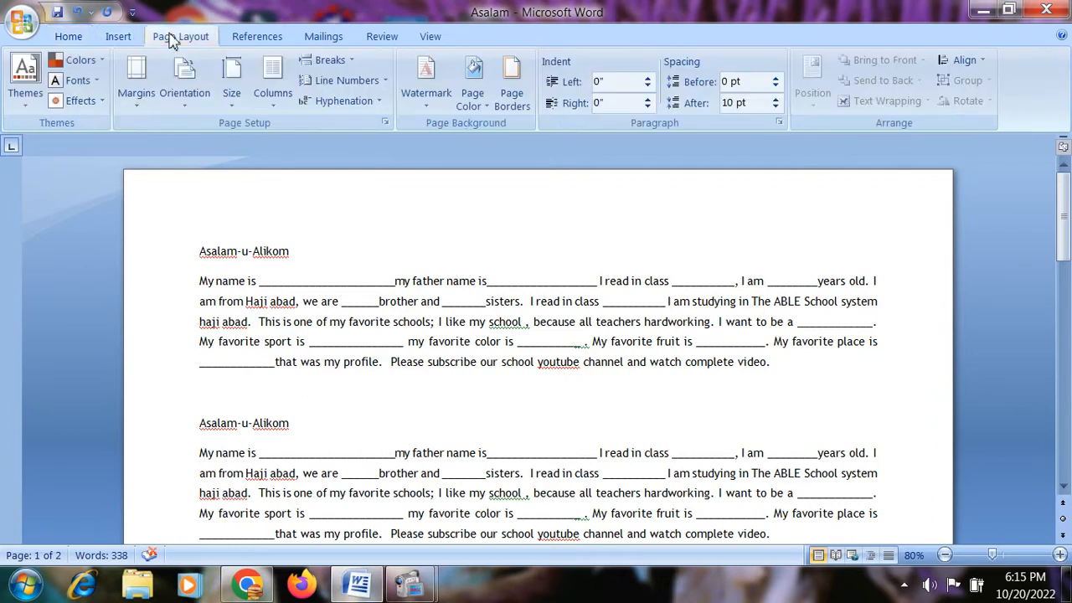
left_click(102, 65)
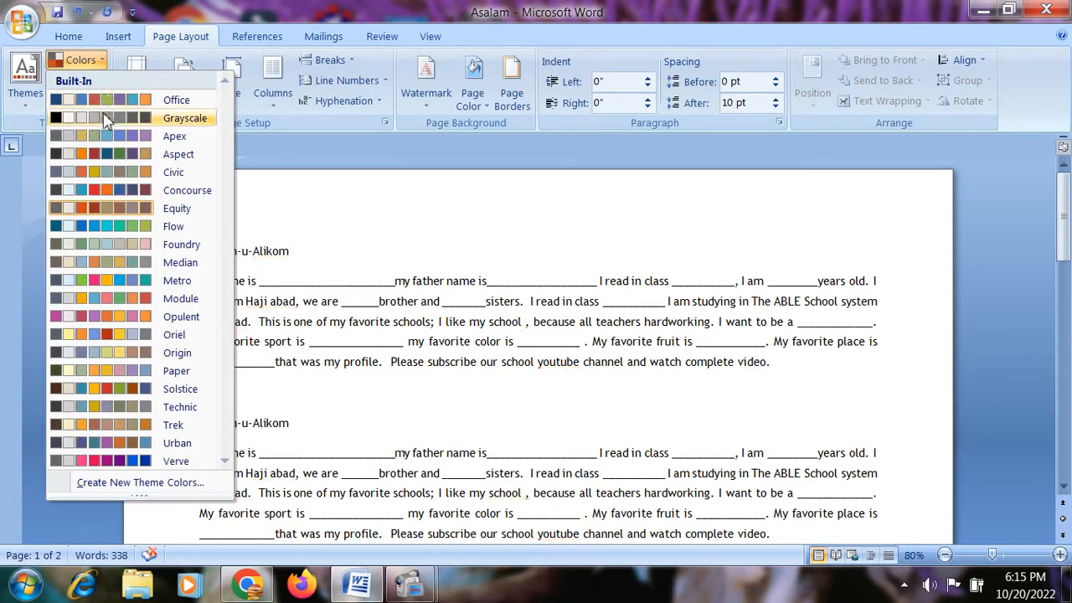
left_click(105, 65)
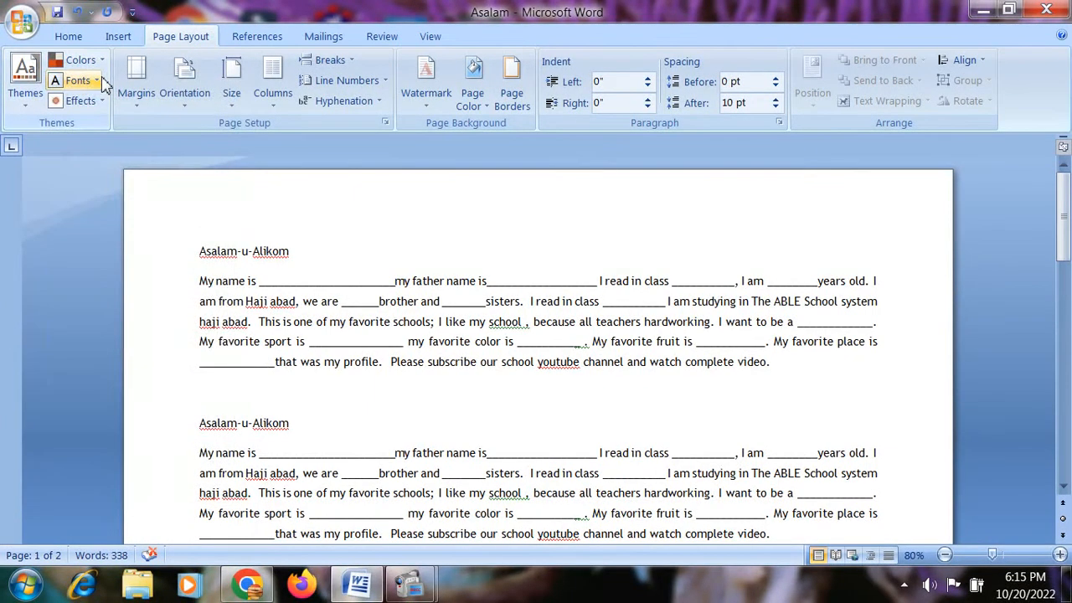
left_click(100, 80)
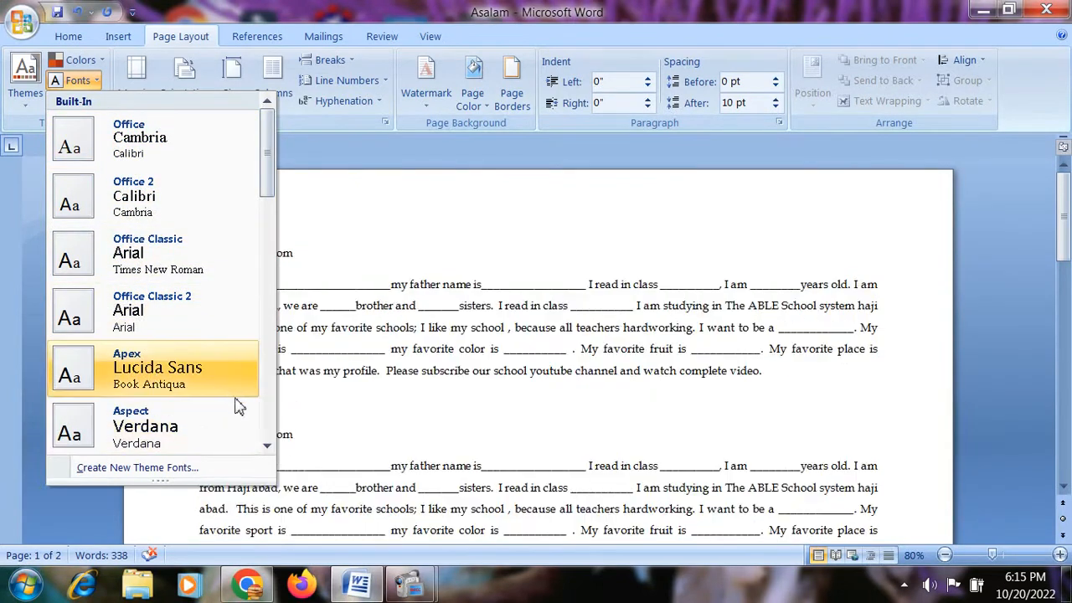
scroll(251, 410, "down", 5)
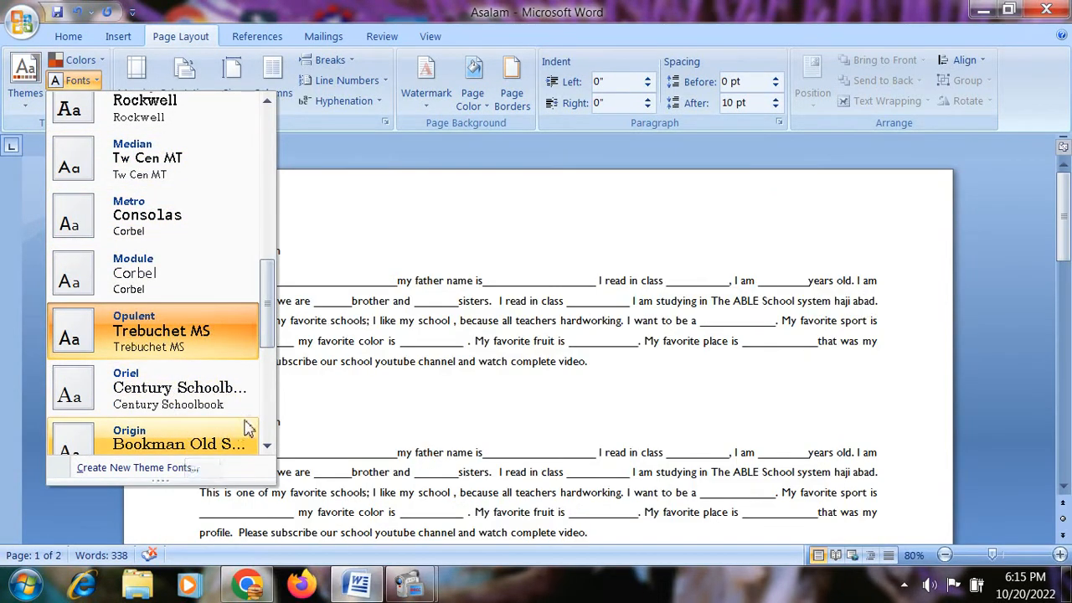
scroll(235, 414, "down", 3)
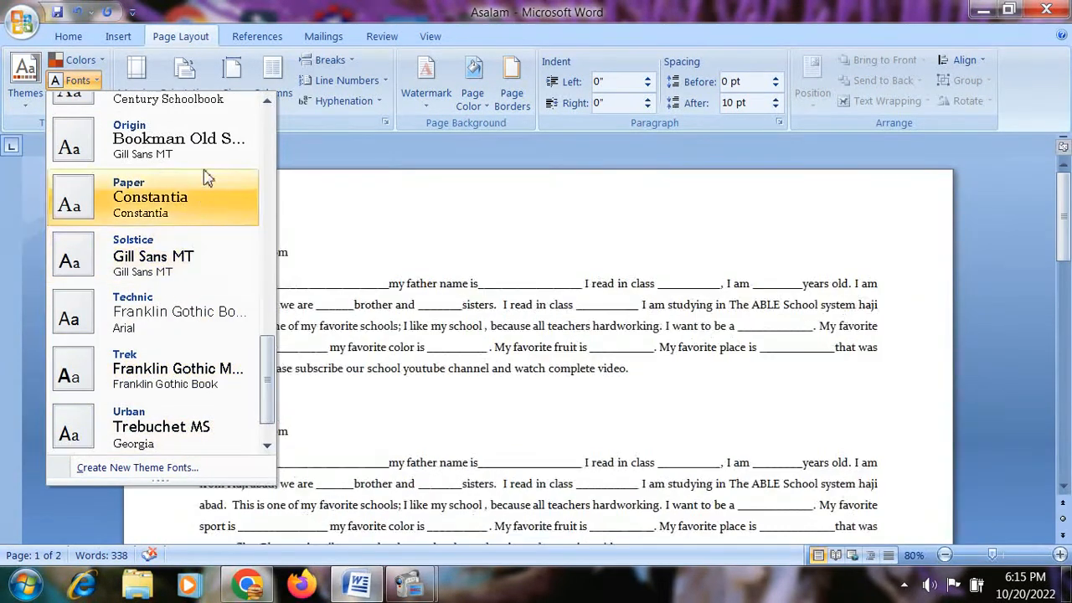
left_click(100, 81)
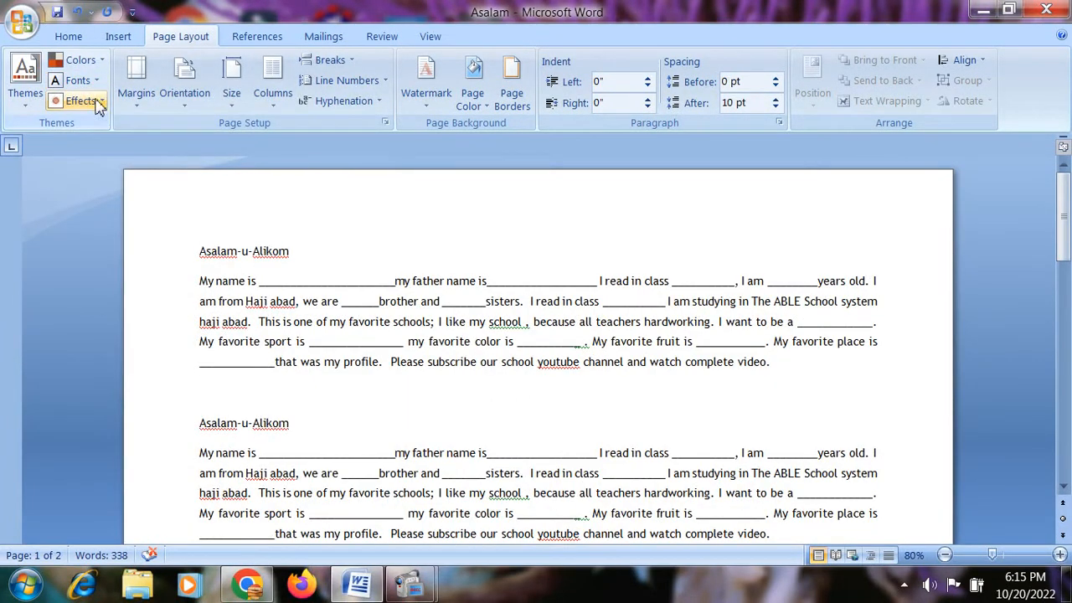
left_click(100, 102)
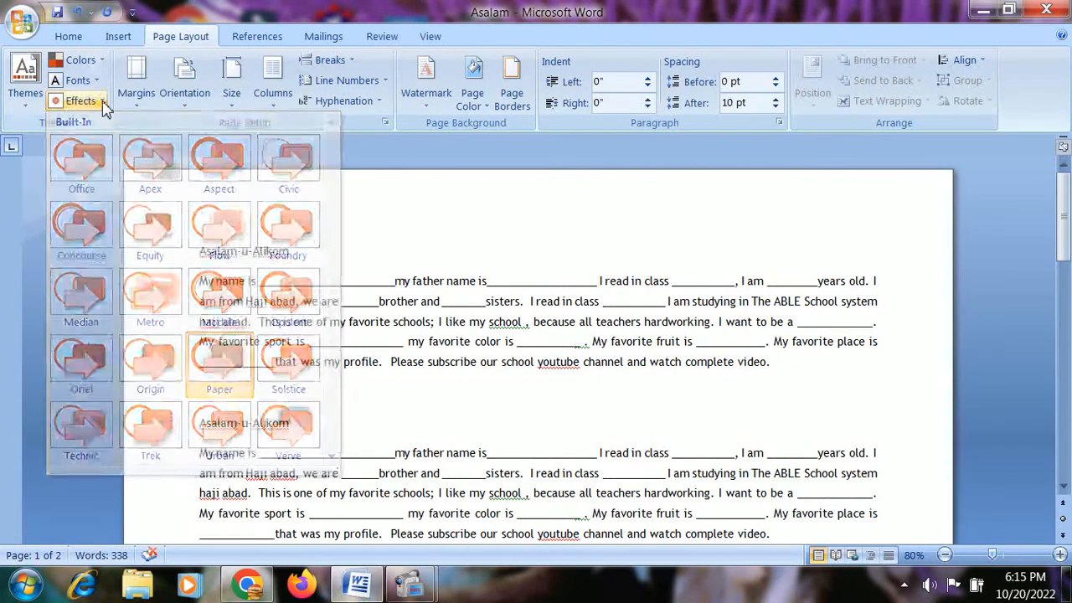
left_click(102, 102)
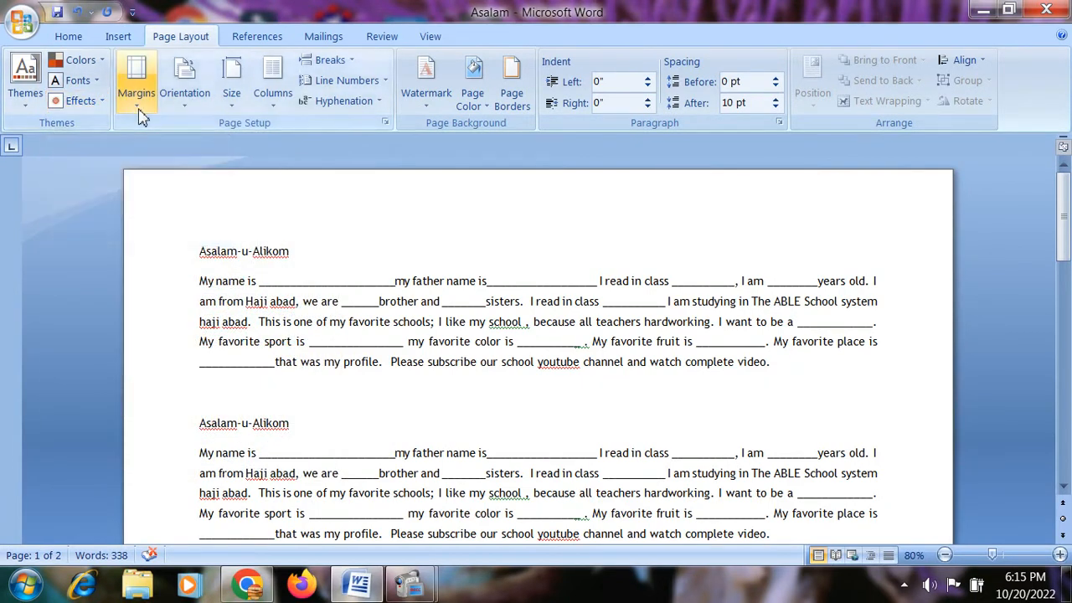
Step: Examine the preset margin options and compare them with the blank margins around the text on the first page
left_click(137, 93)
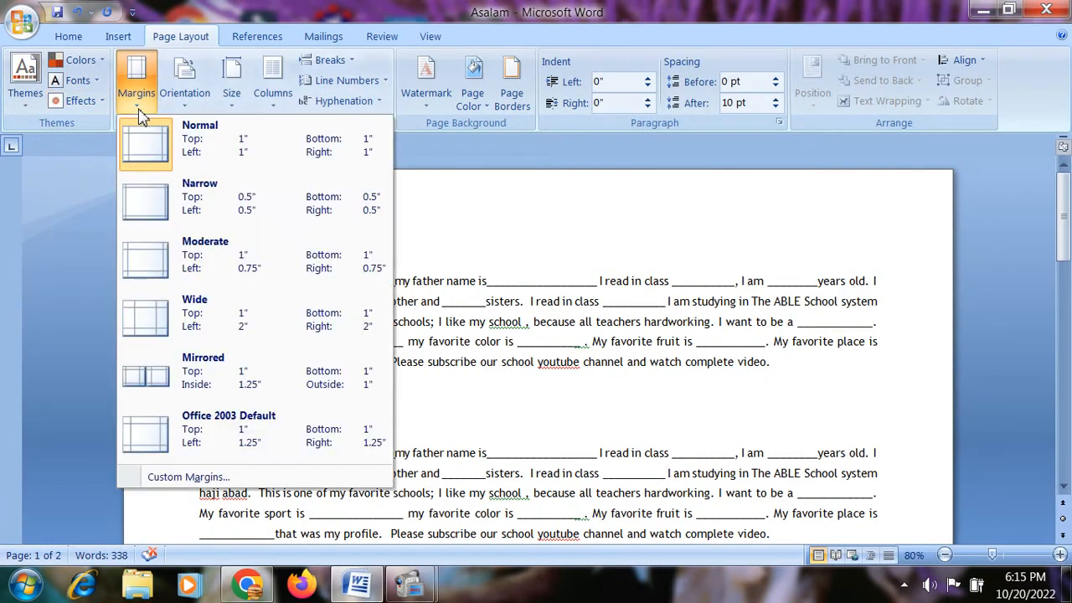
left_click(140, 109)
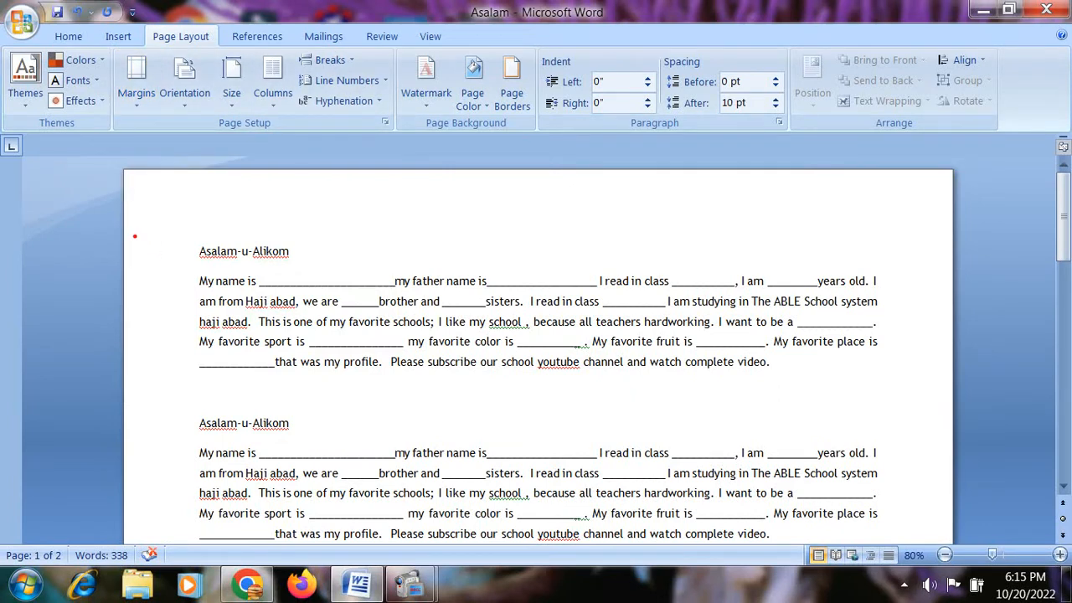
mouse_move(133, 236)
left_mouse_down()
mouse_move(178, 250)
mouse_move(198, 282)
left_mouse_up()
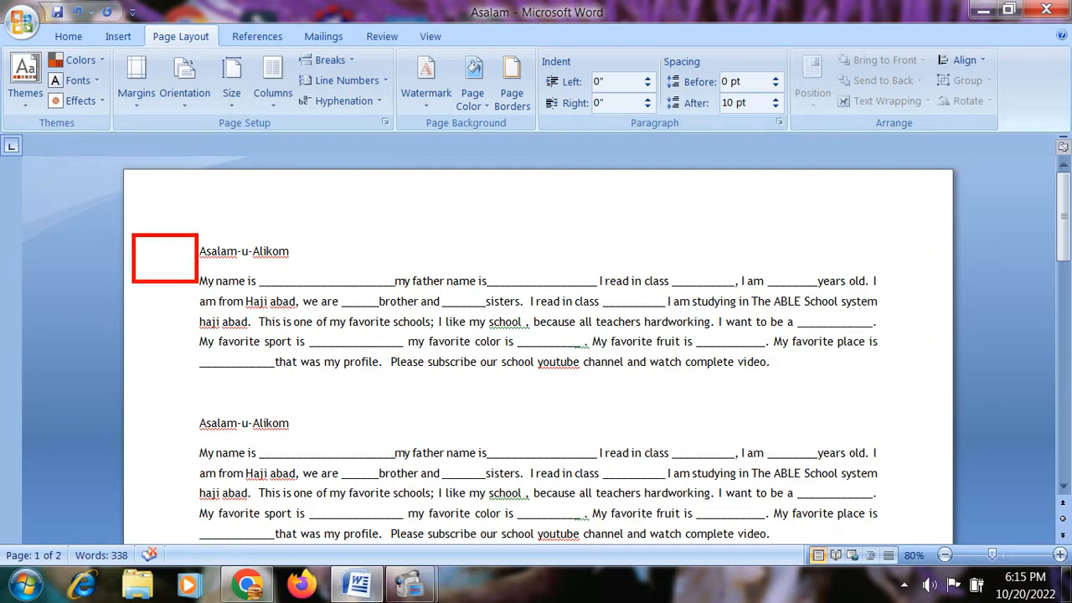
key("Escape")
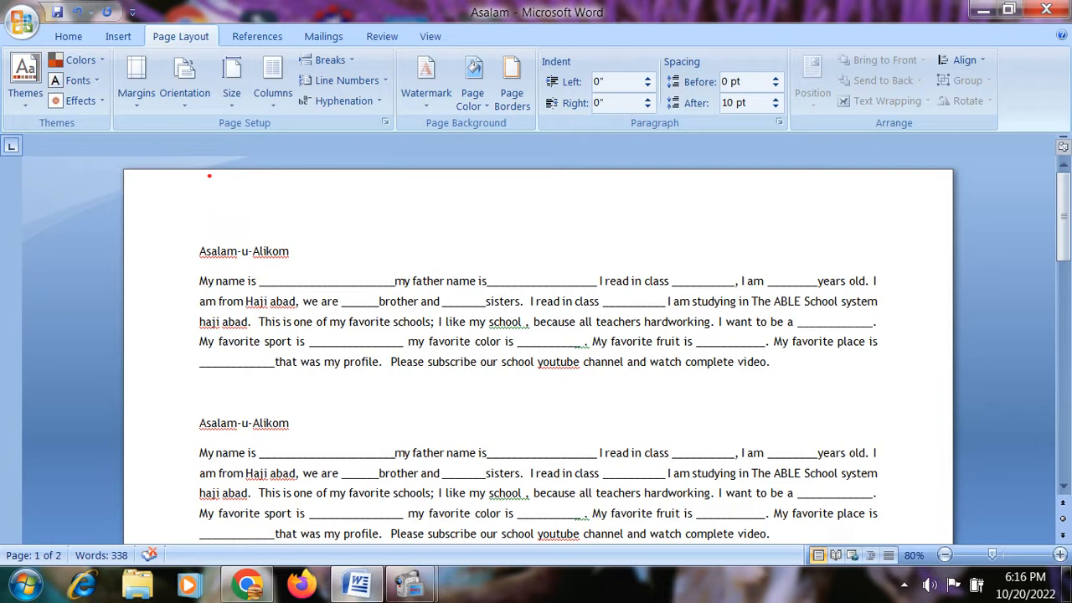
left_click_drag(209, 175, 239, 243)
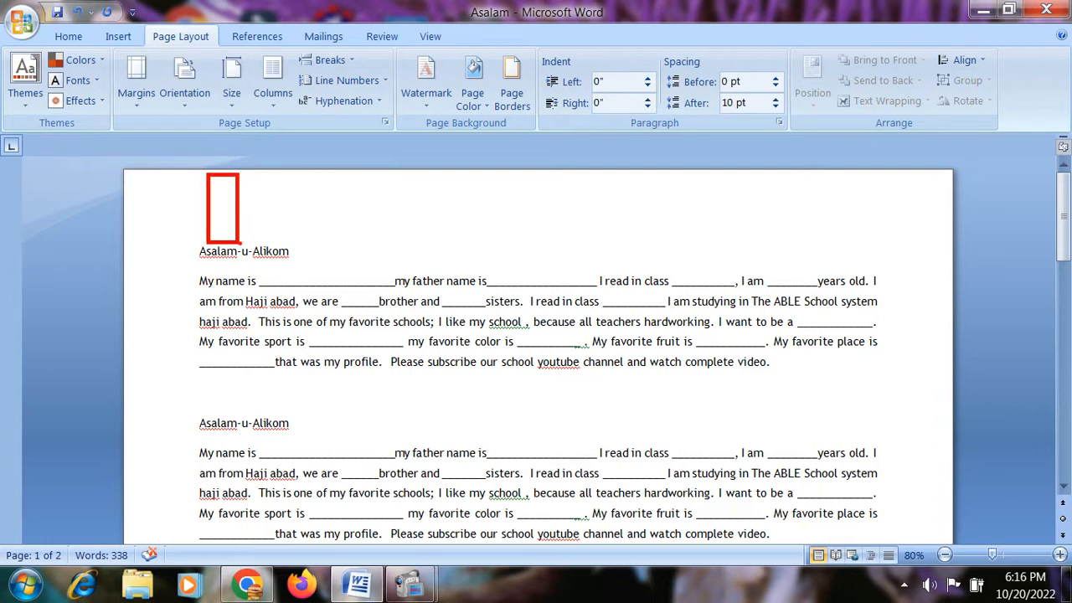
key("Escape")
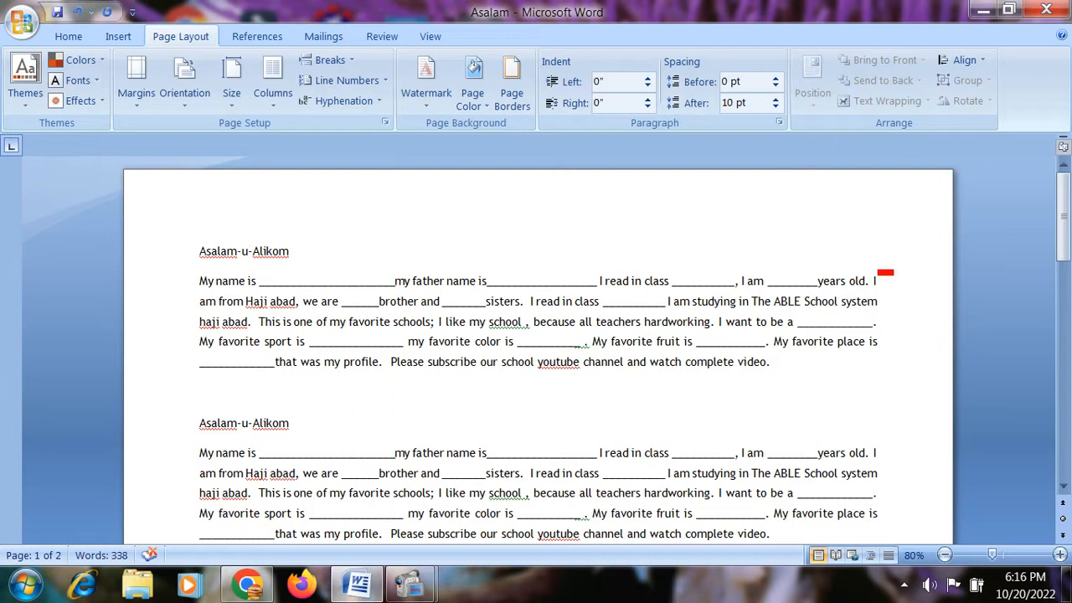
left_click_drag(892, 274, 945, 326)
left_click(134, 106)
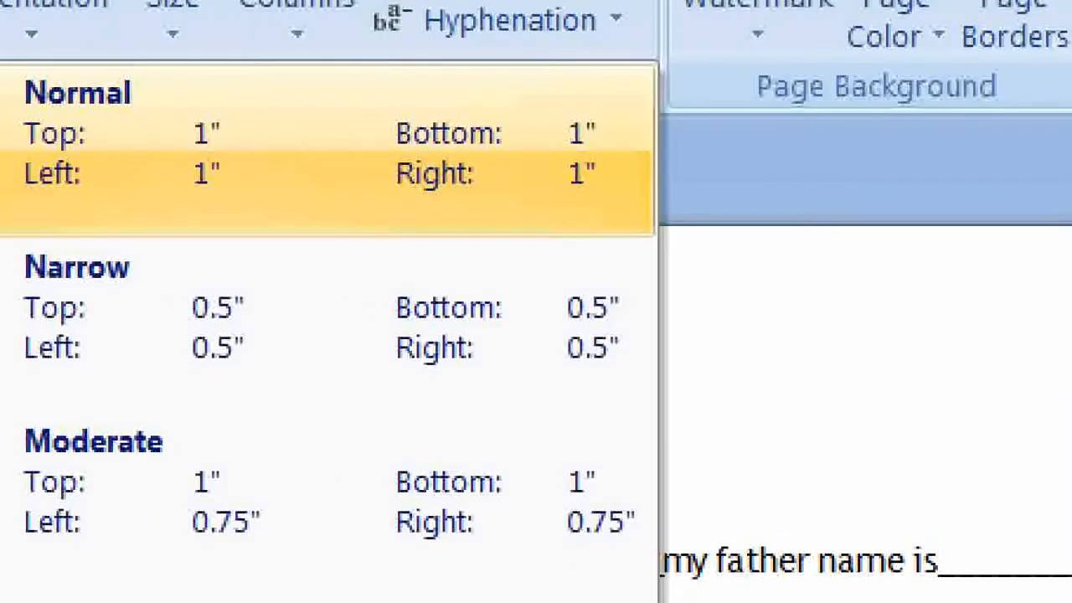
left_click(269, 163)
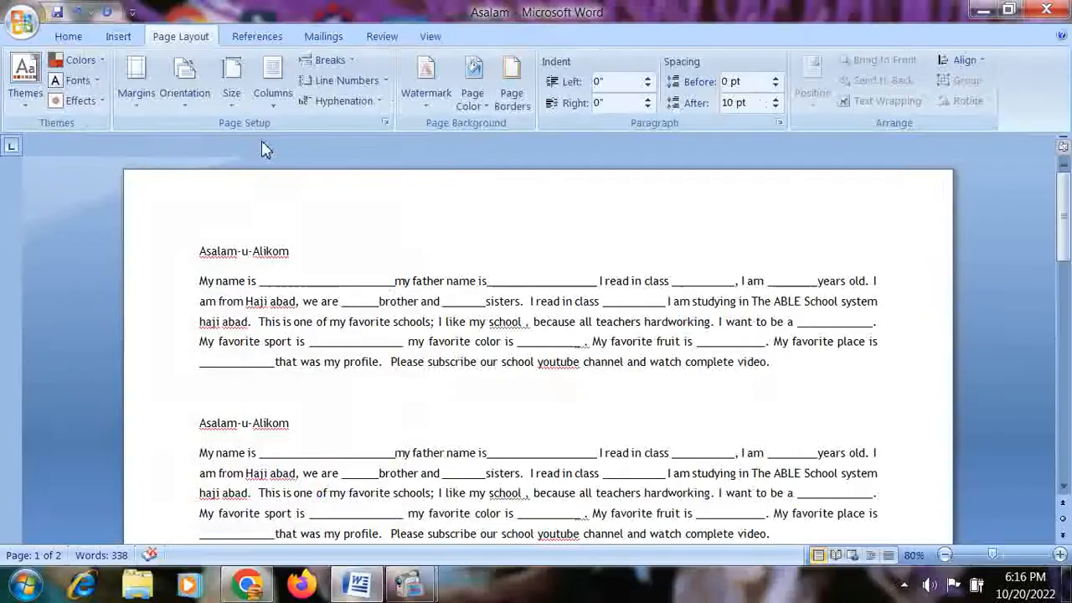
left_click(135, 98)
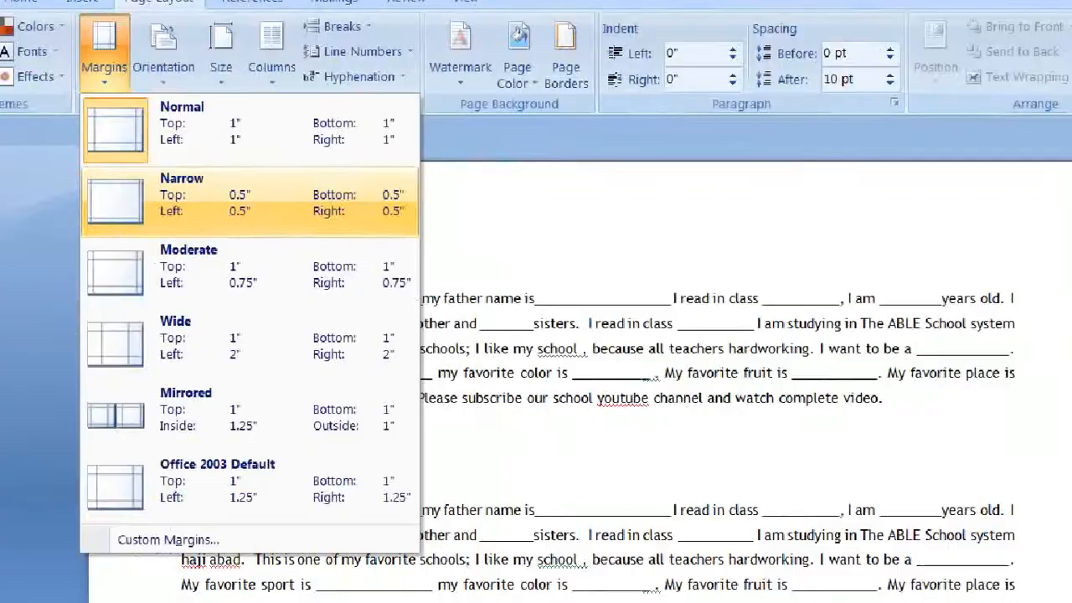
left_click(283, 209)
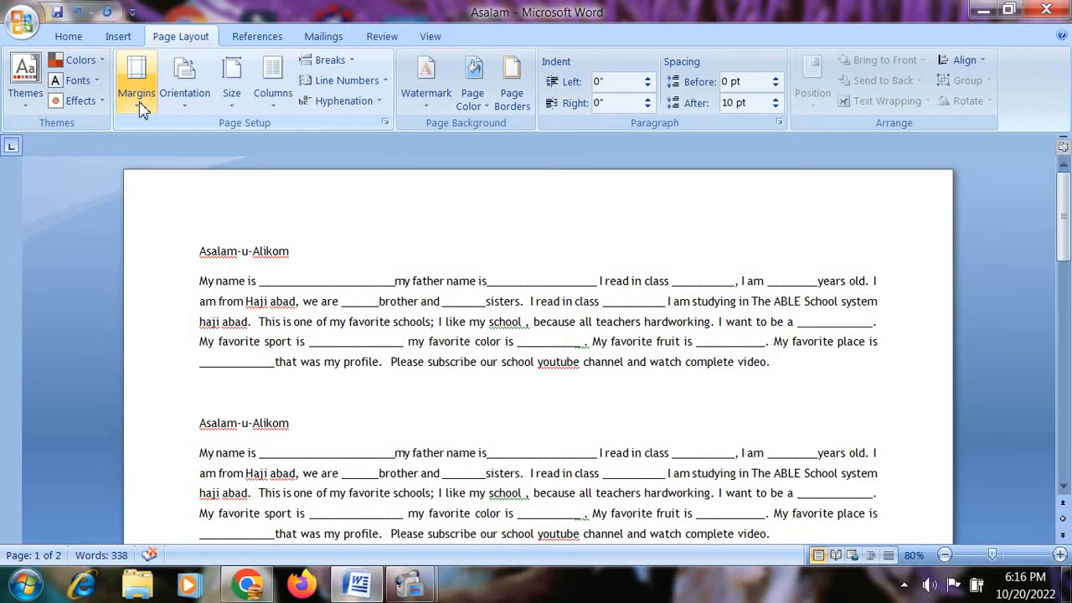
left_click(141, 109)
left_click(589, 356)
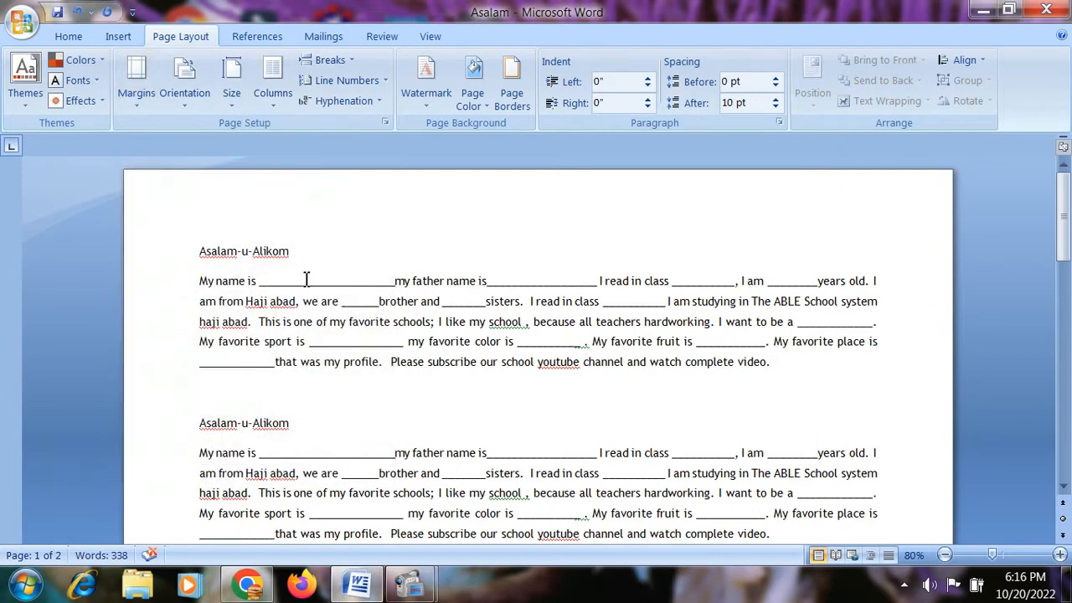
Step: Apply the Narrow margin preset, 0.5" on all sides, and check the page
left_click(137, 107)
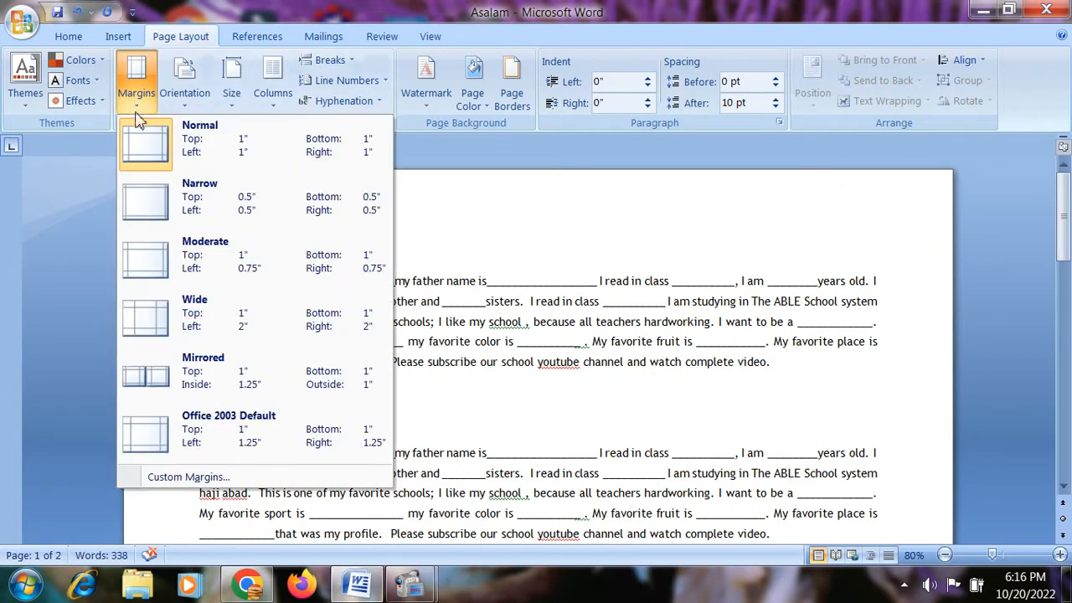
left_click(176, 199)
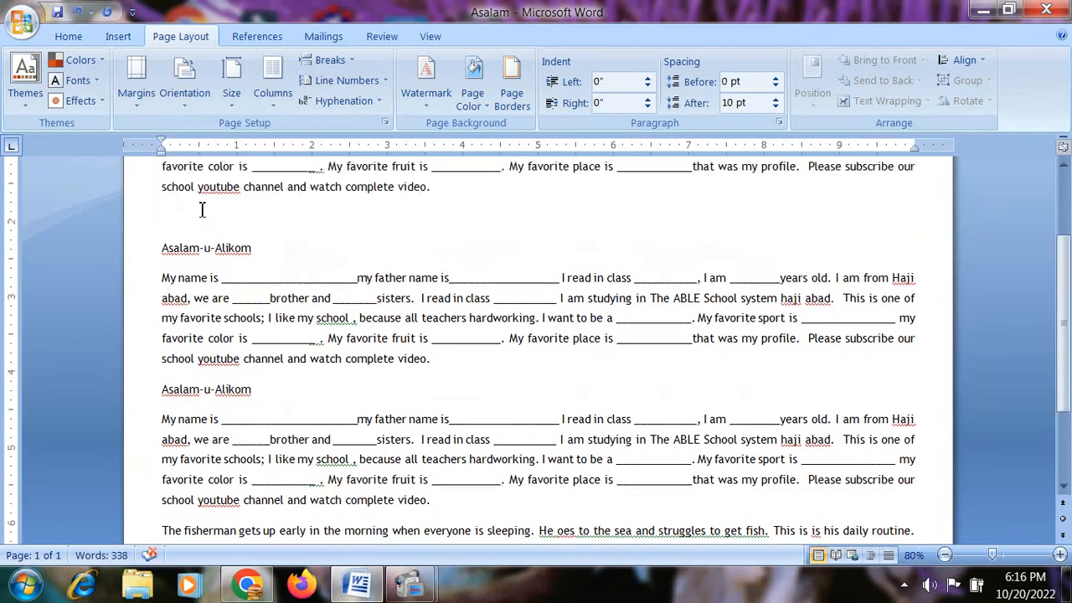
scroll(202, 209, "up", 3)
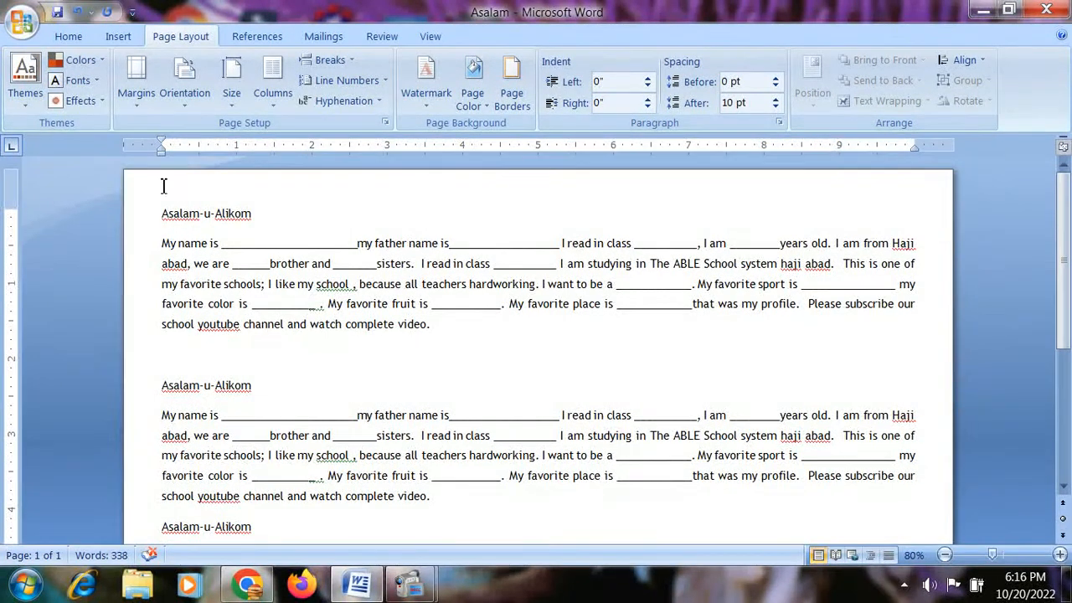
Step: Apply the Normal margin preset, 1" on all sides, to the document
left_click(141, 107)
left_click(193, 139)
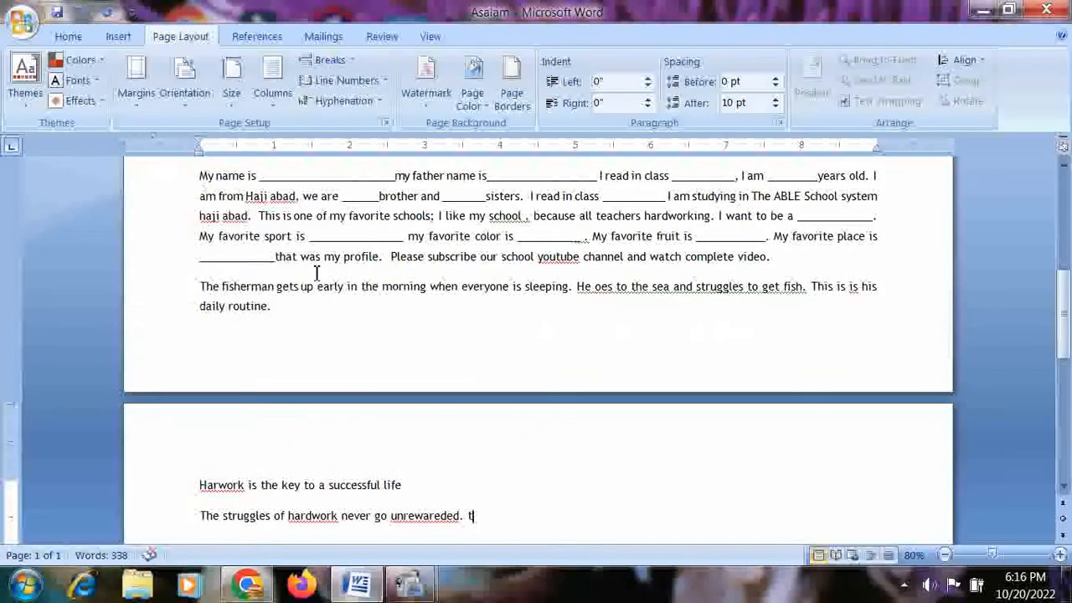
scroll(444, 239, "up", 3)
scroll(443, 239, "up", 4)
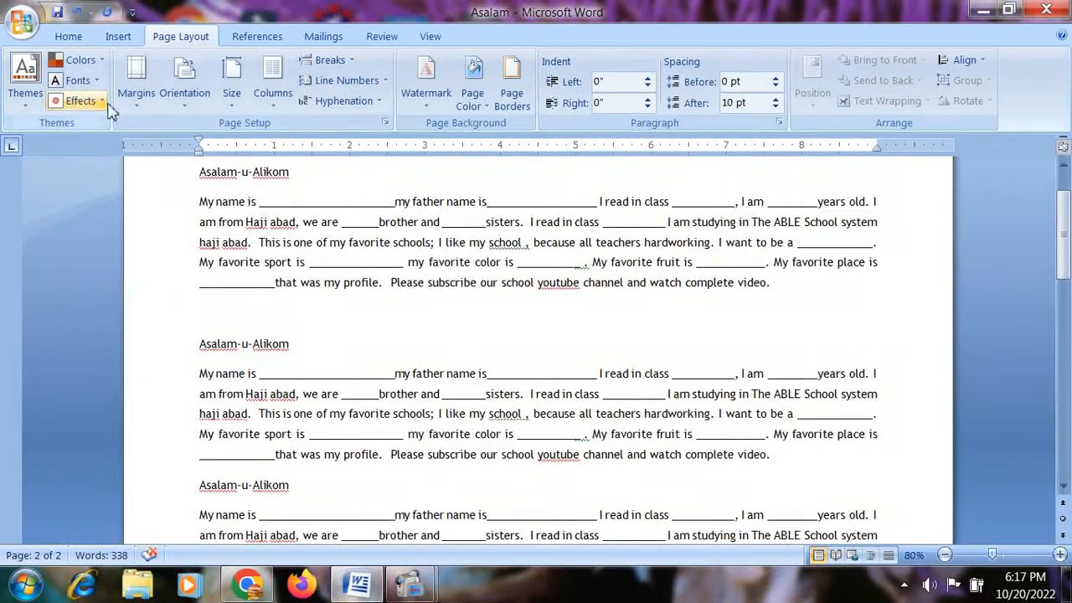
Step: Set a custom left margin of 0.5" for the whole document and apply it
left_click(134, 105)
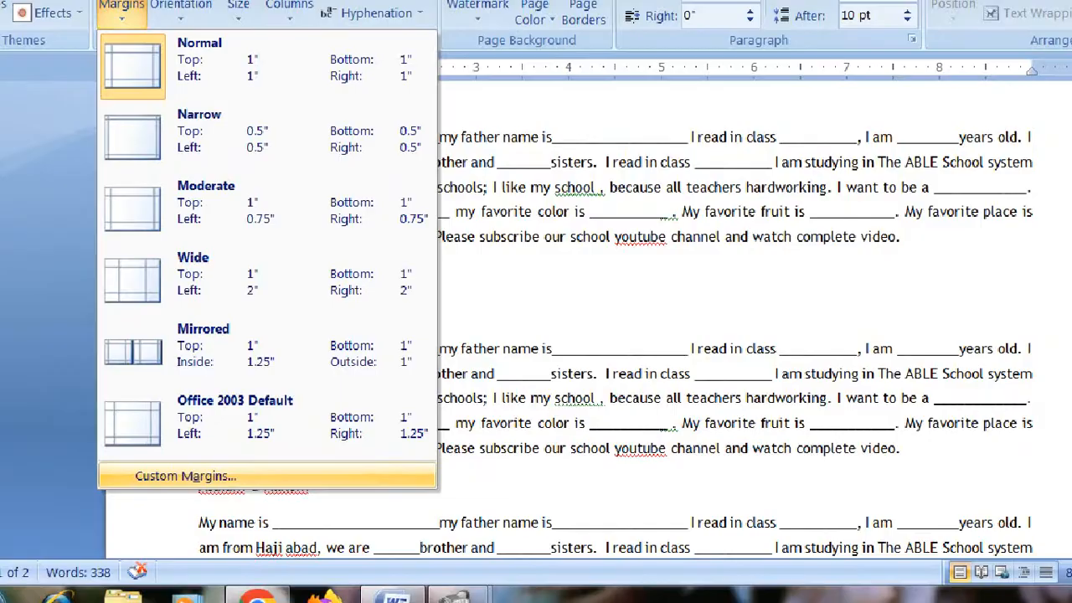
left_click(201, 475)
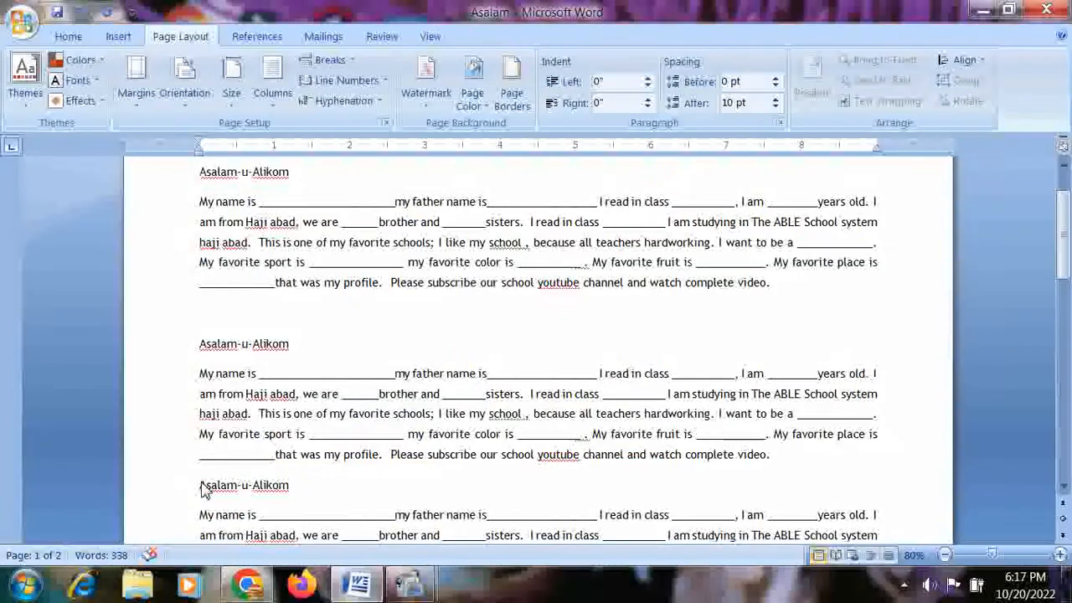
left_click(138, 104)
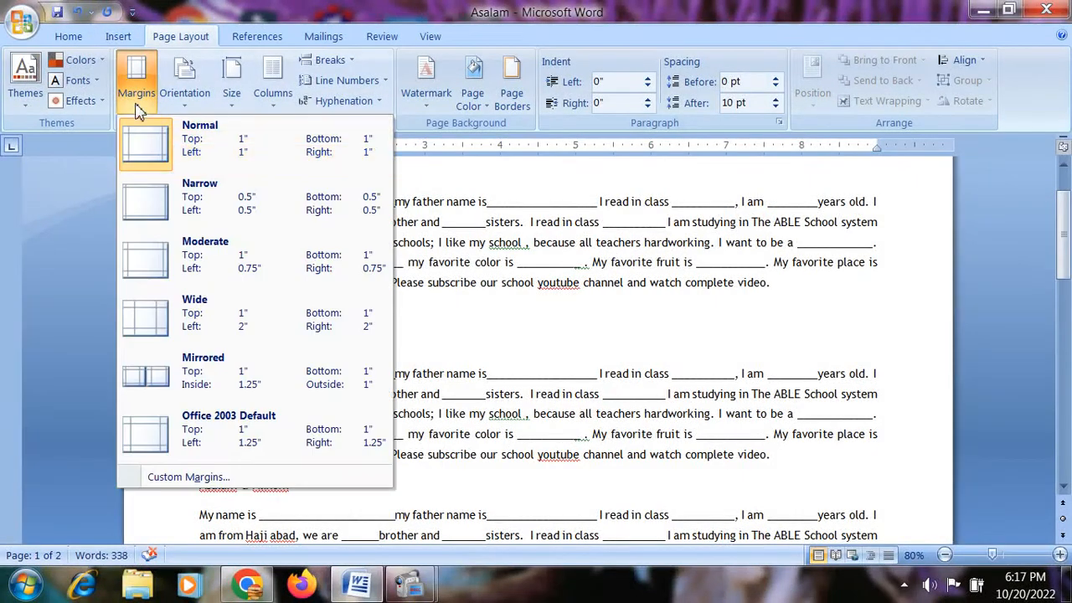
left_click(172, 477)
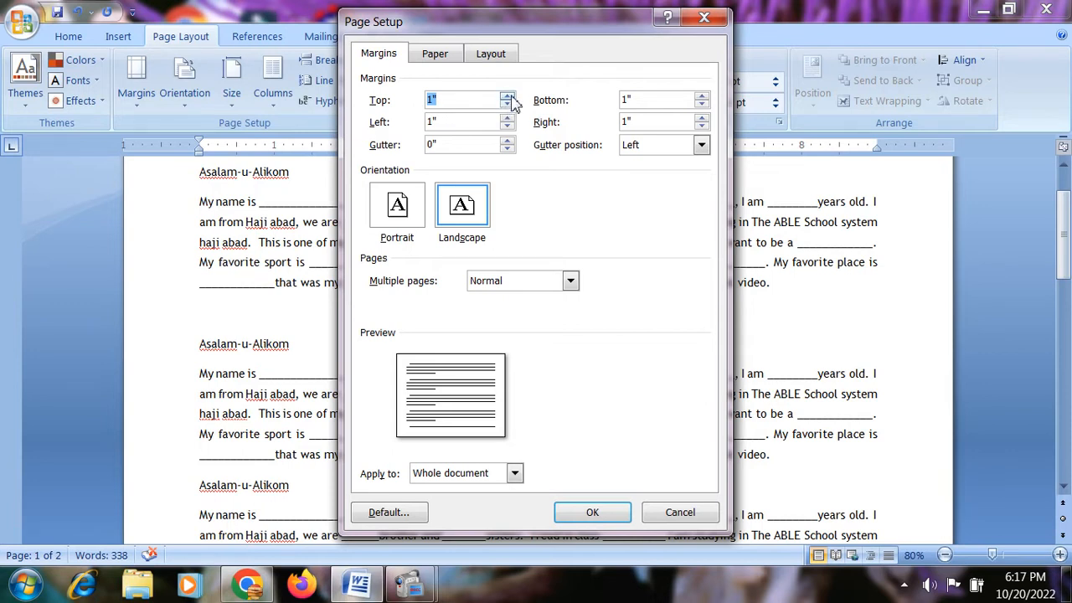
left_click(507, 127)
left_click(507, 126)
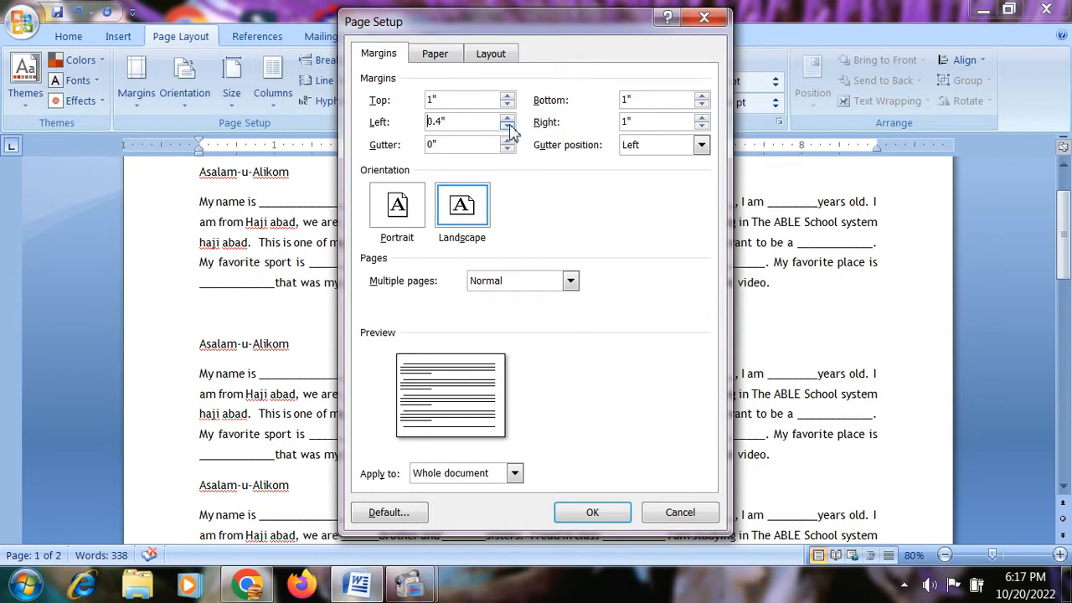
left_click(508, 121)
left_click(507, 126)
left_click(506, 118)
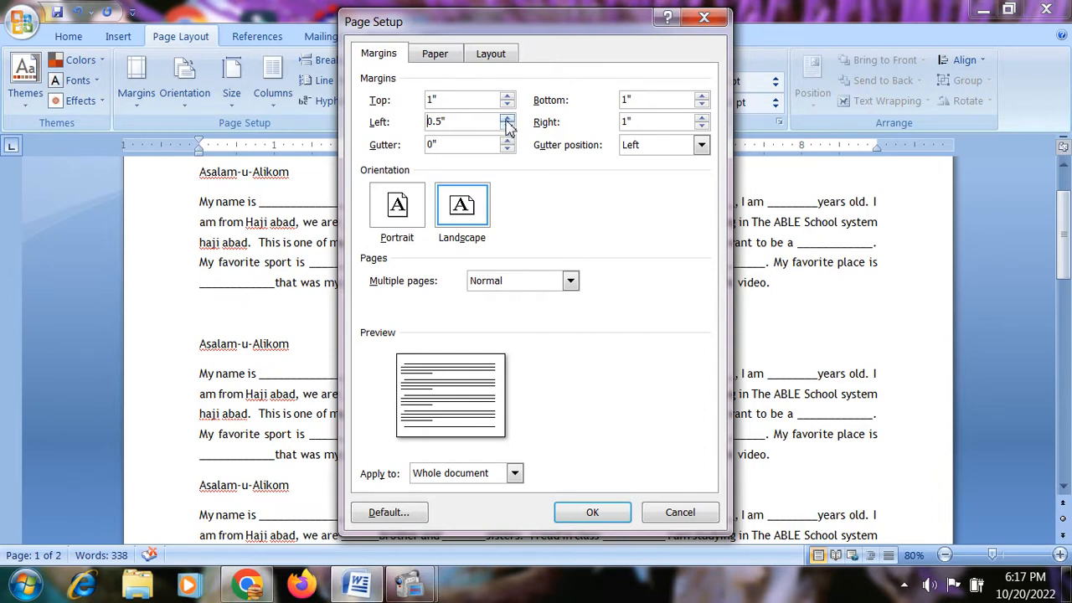
left_click(574, 516)
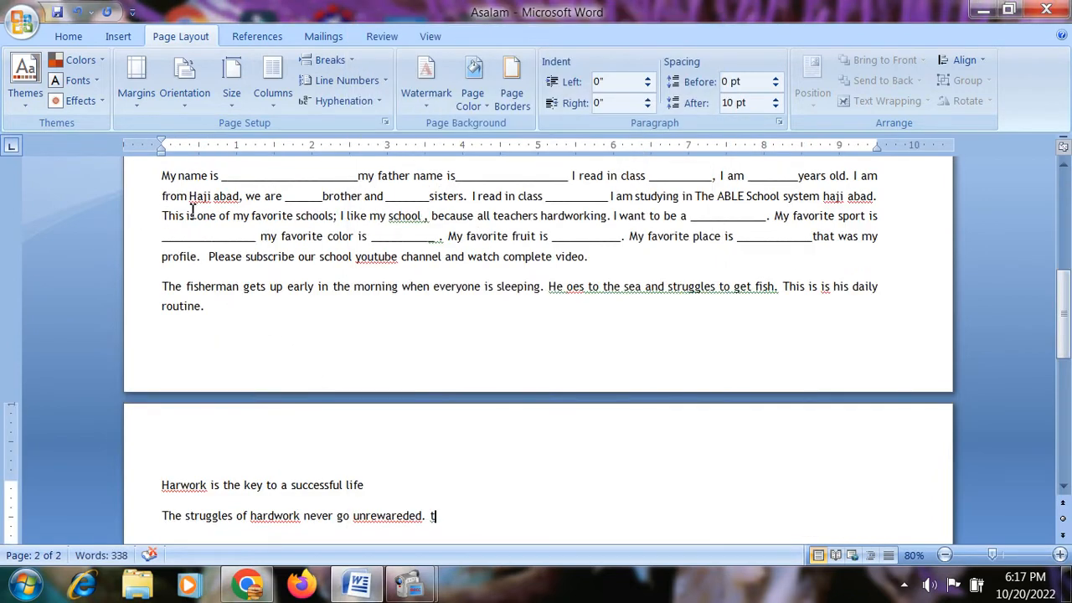
Step: Reopen the custom margin settings and set the document's left margin to 1"
left_click(136, 99)
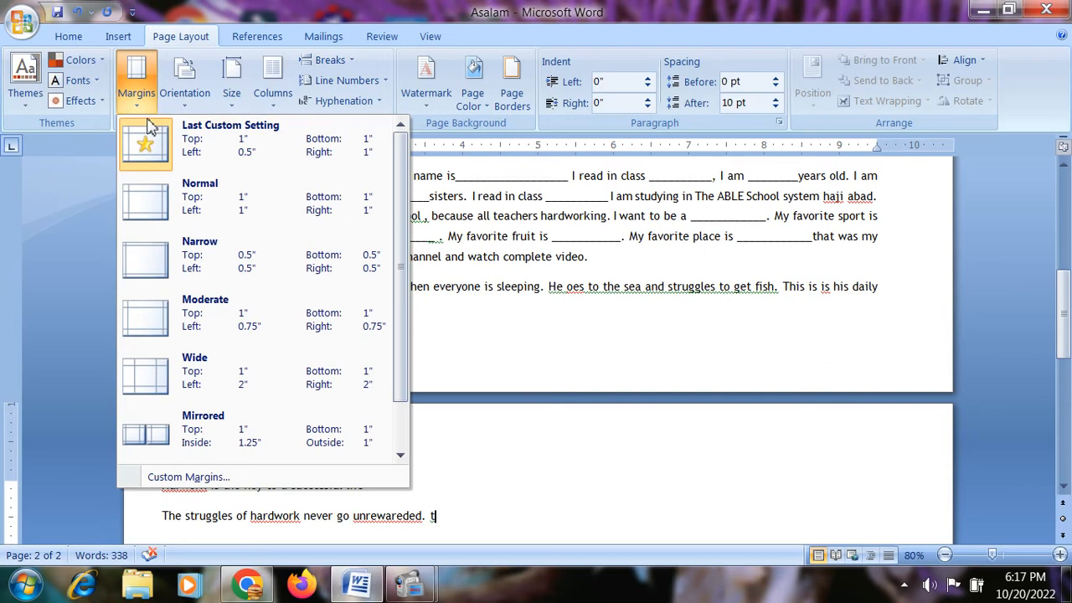
left_click(201, 476)
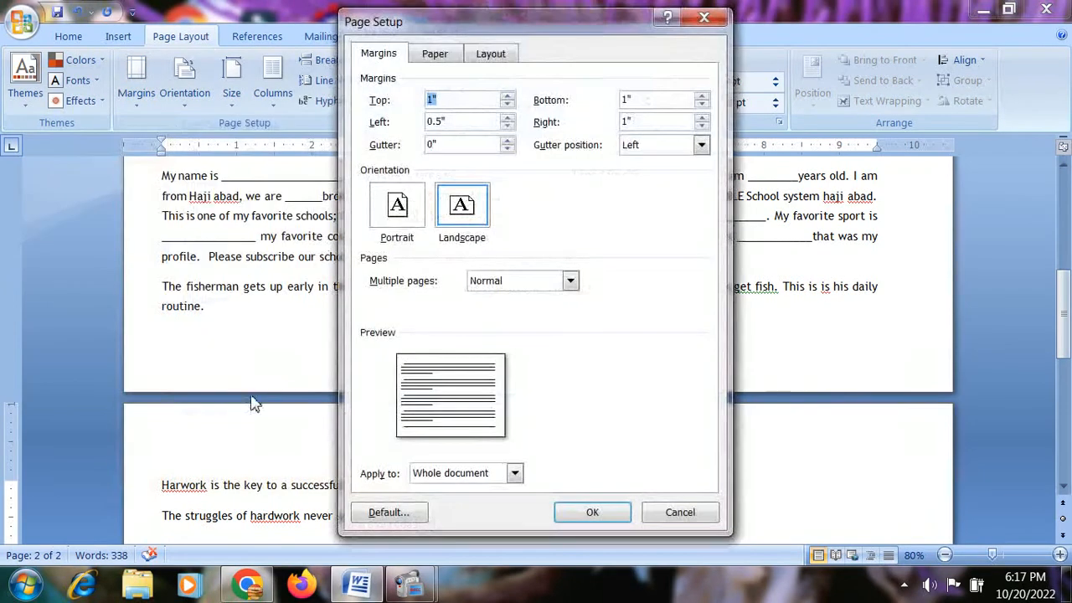
left_click(508, 118)
left_click(507, 118)
left_click(508, 118)
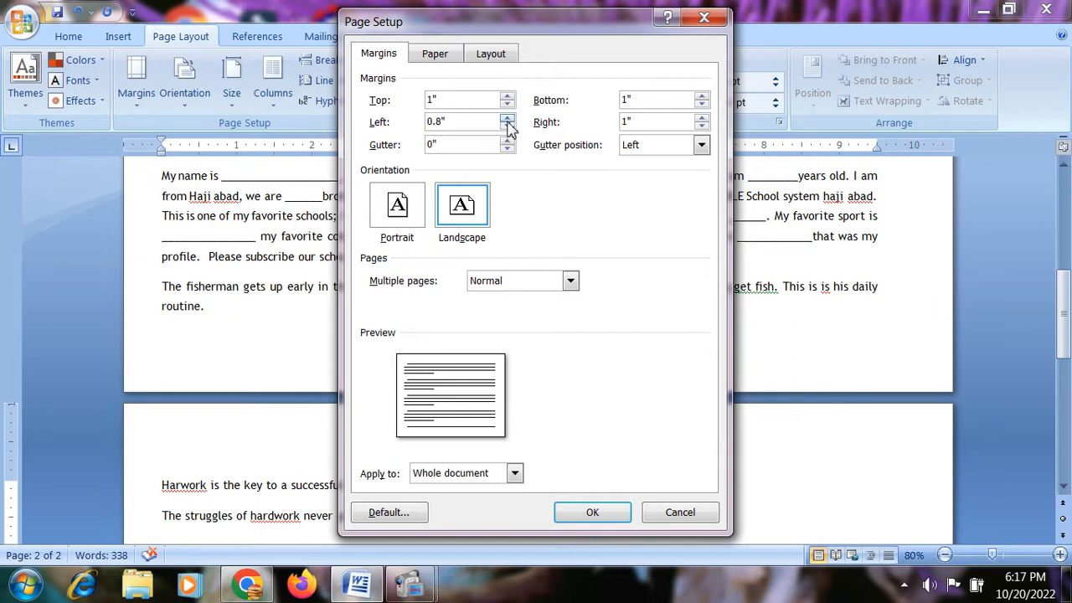
left_click(508, 119)
Step: Review the paper and layout settings, choose Left as the gutter position and apply the page setup to the whole document
left_click(447, 61)
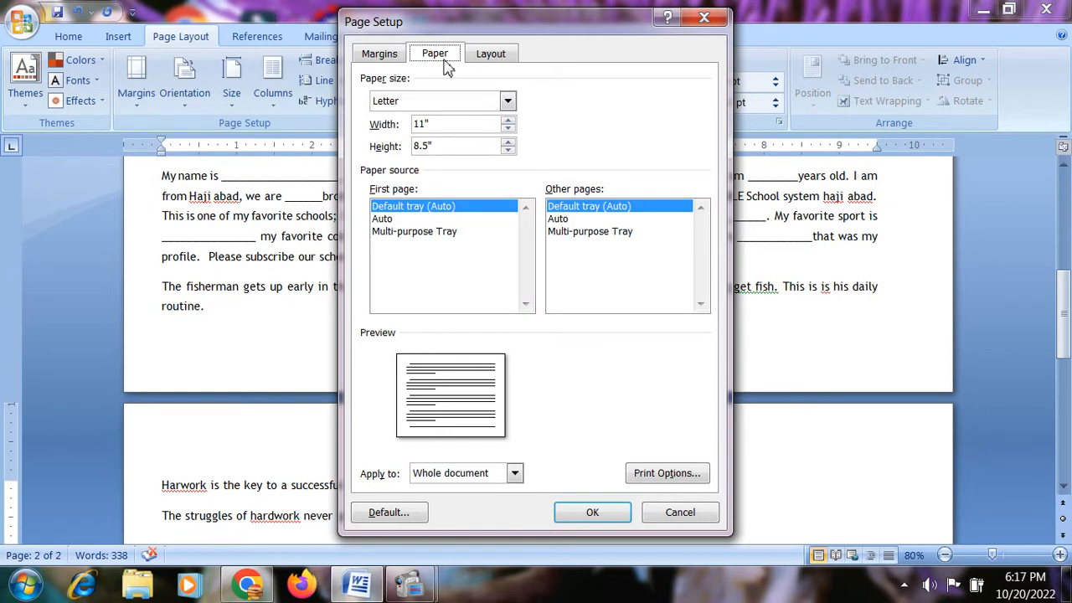
left_click(502, 60)
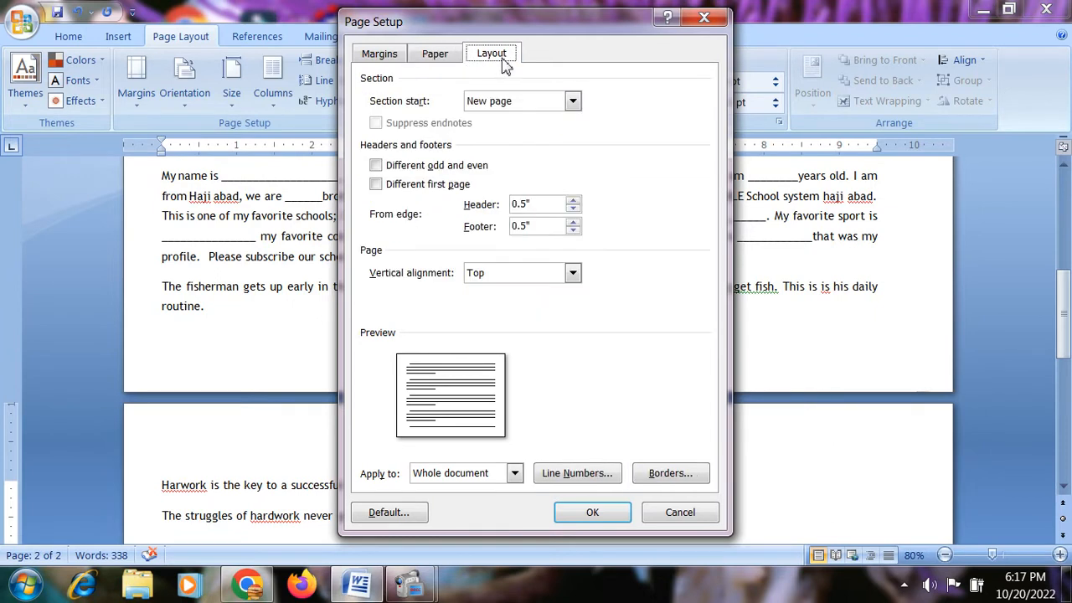
left_click(378, 57)
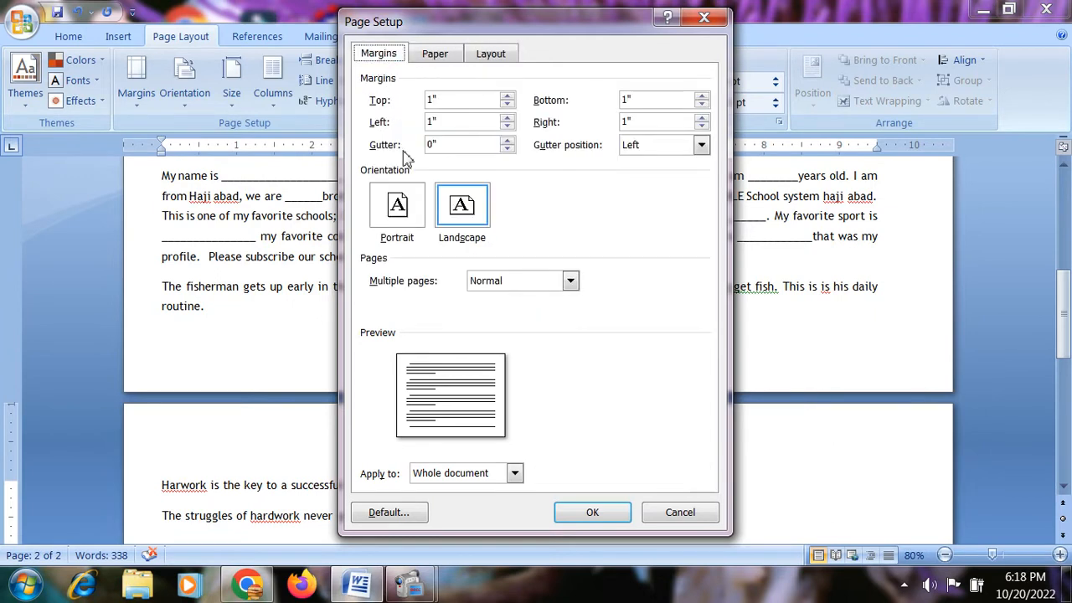
left_click(437, 55)
left_click(506, 60)
left_click(390, 57)
left_click(702, 151)
left_click(658, 164)
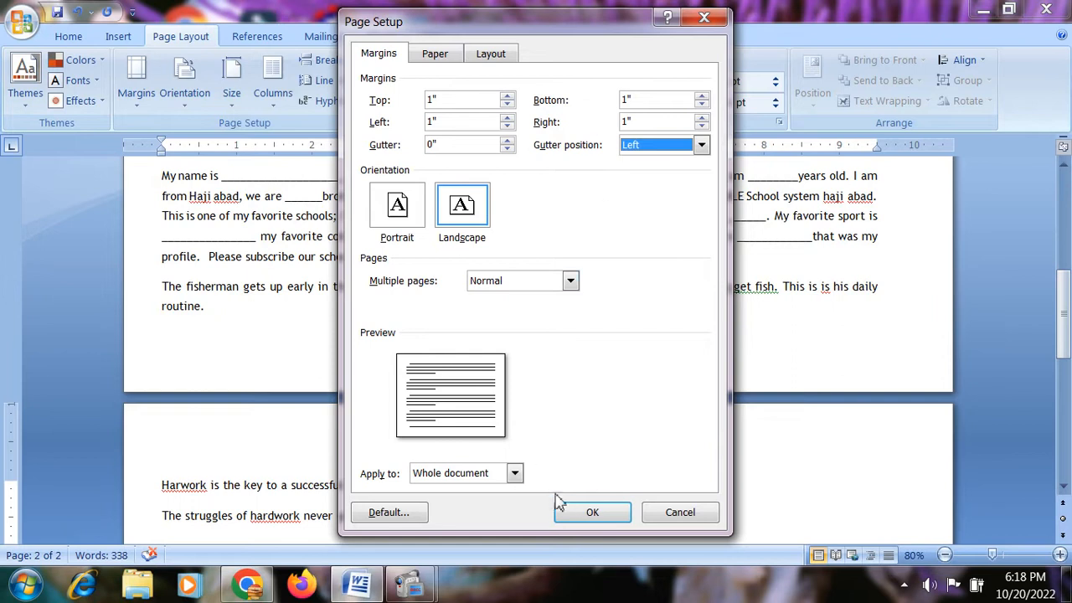
left_click(592, 513)
scroll(194, 209, "up", 5)
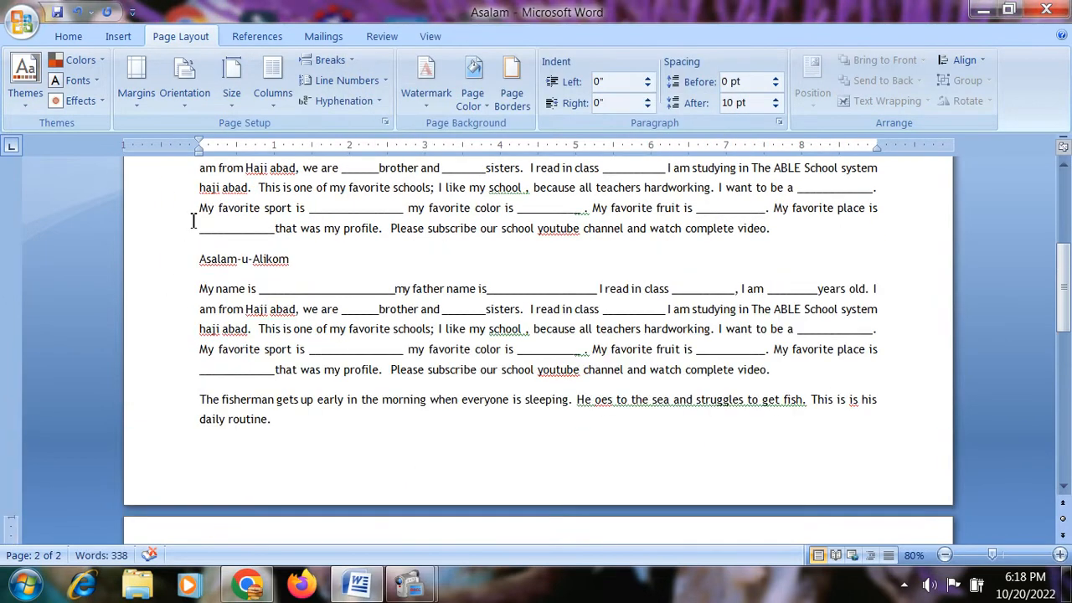
scroll(194, 198, "up", 5)
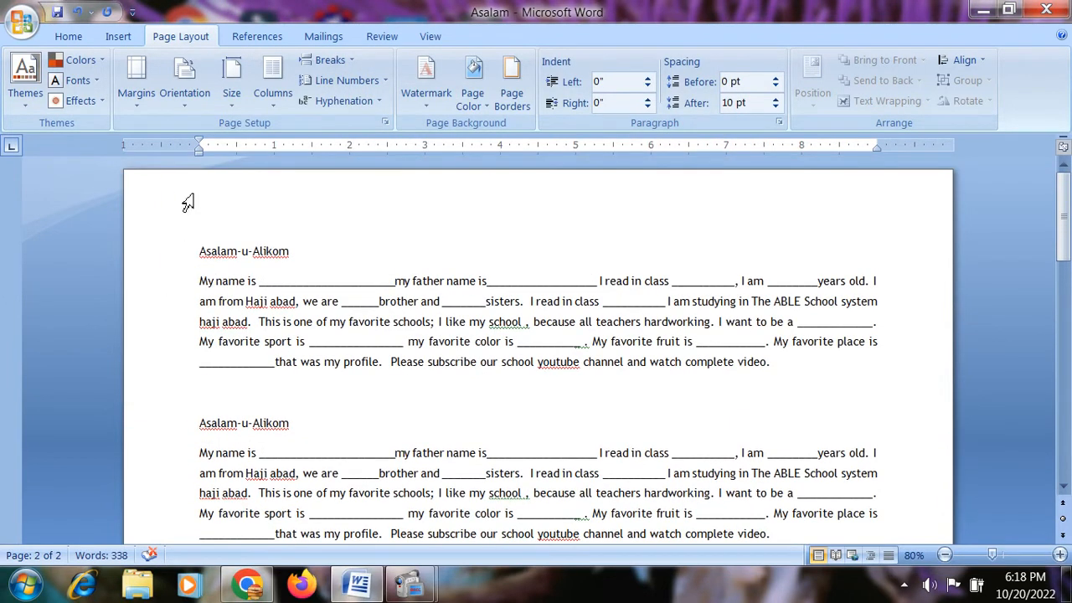
Step: Change the page orientation to Portrait and check the page from its beginning
left_click(139, 104)
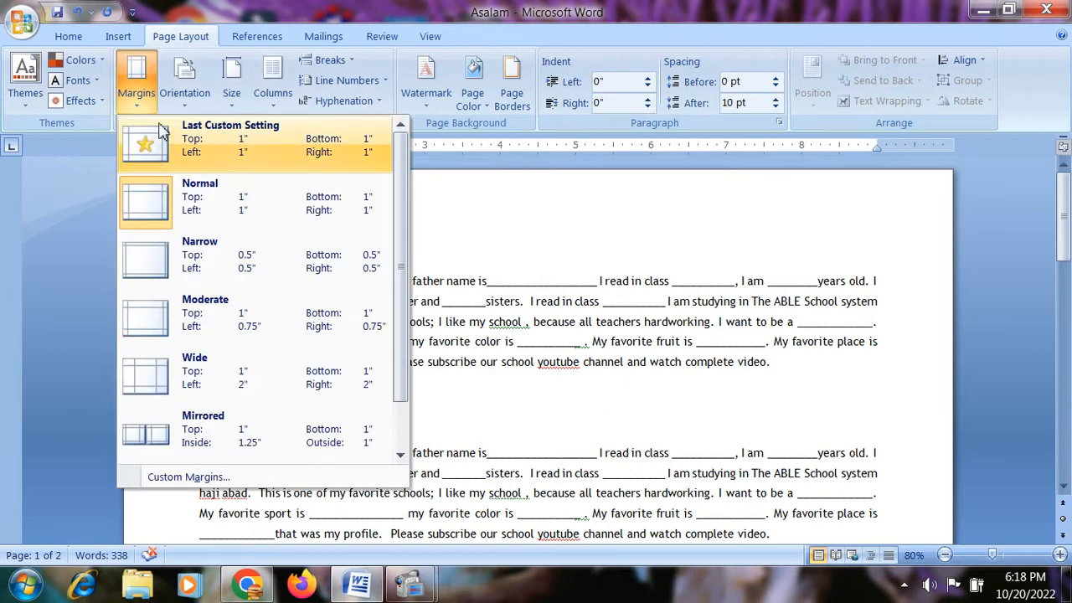
left_click(185, 107)
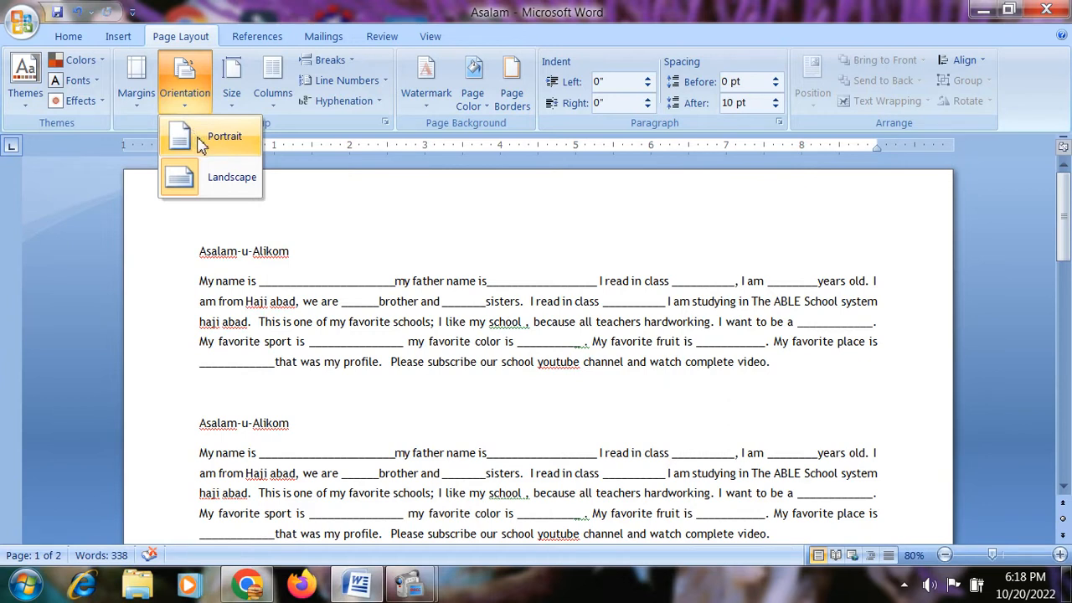
left_click(201, 144)
scroll(409, 284, "up", 3)
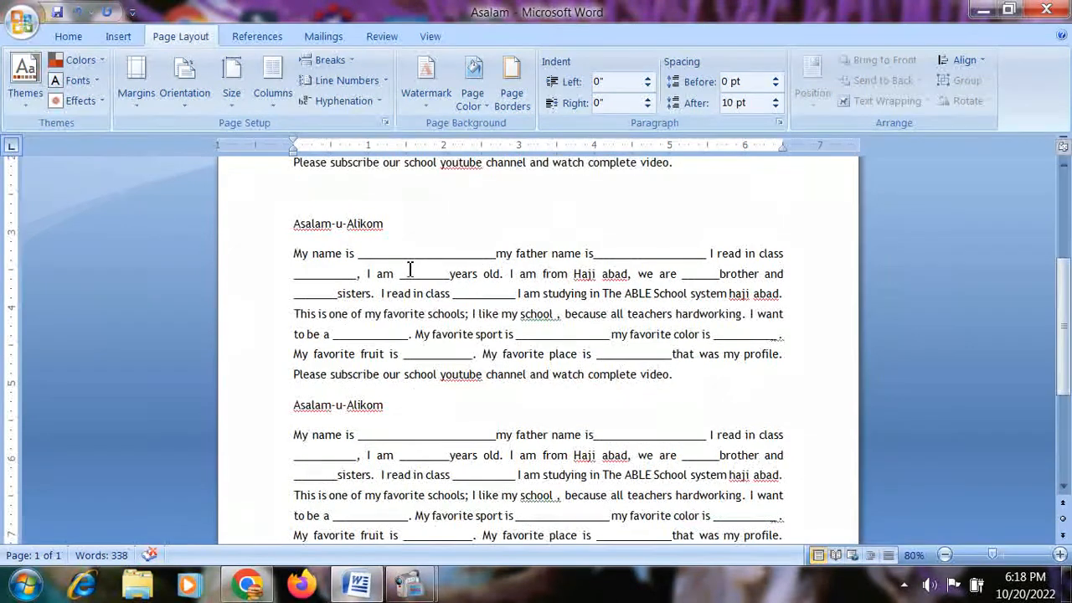
scroll(409, 270, "up", 5)
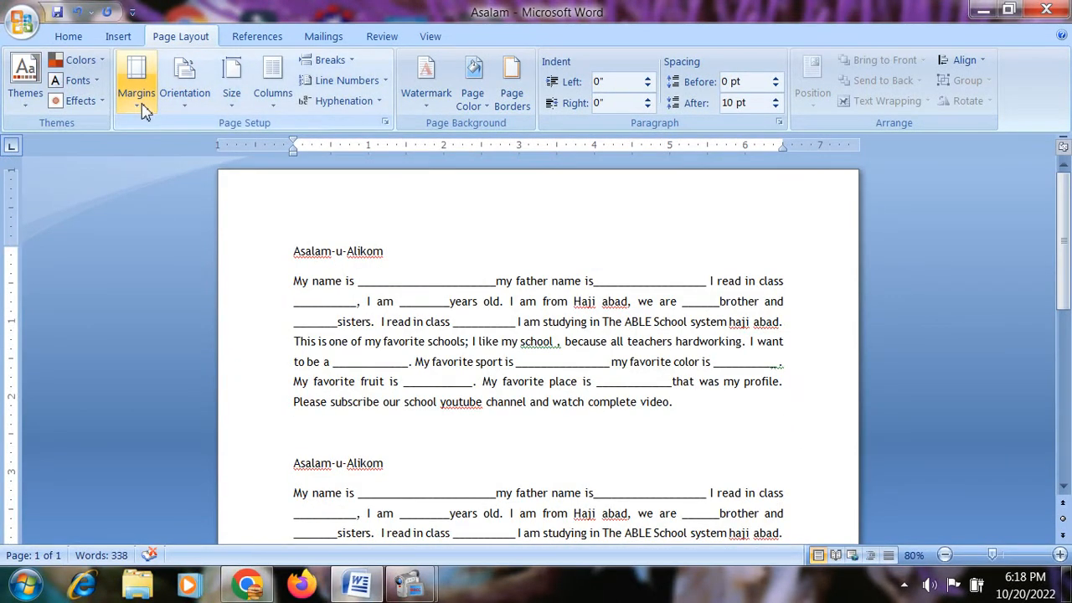
Step: Switch the document's page orientation to Landscape
left_click(141, 99)
left_click(185, 96)
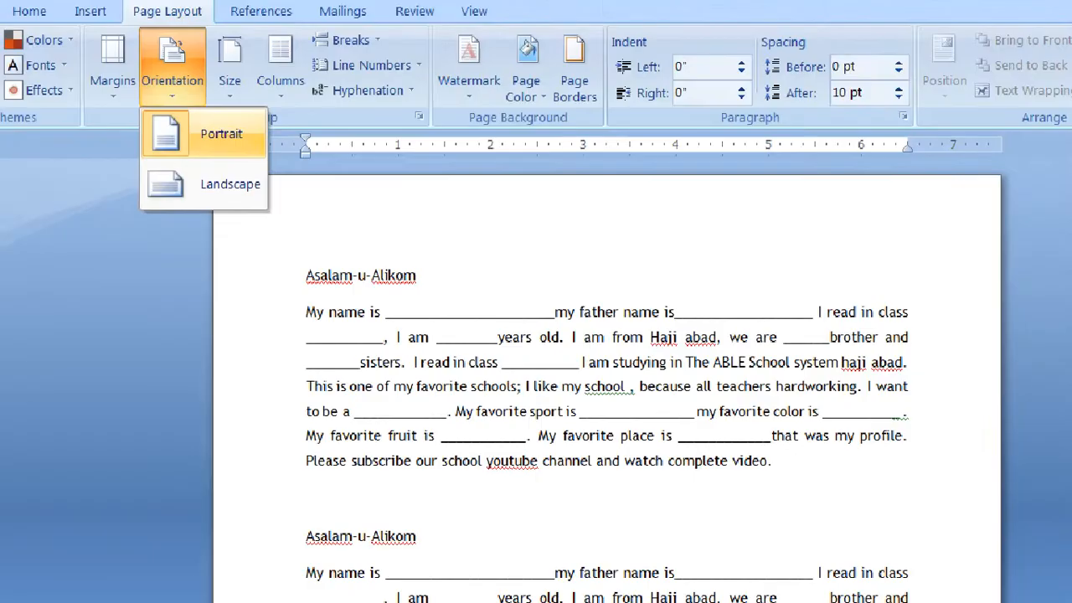
left_click(236, 144)
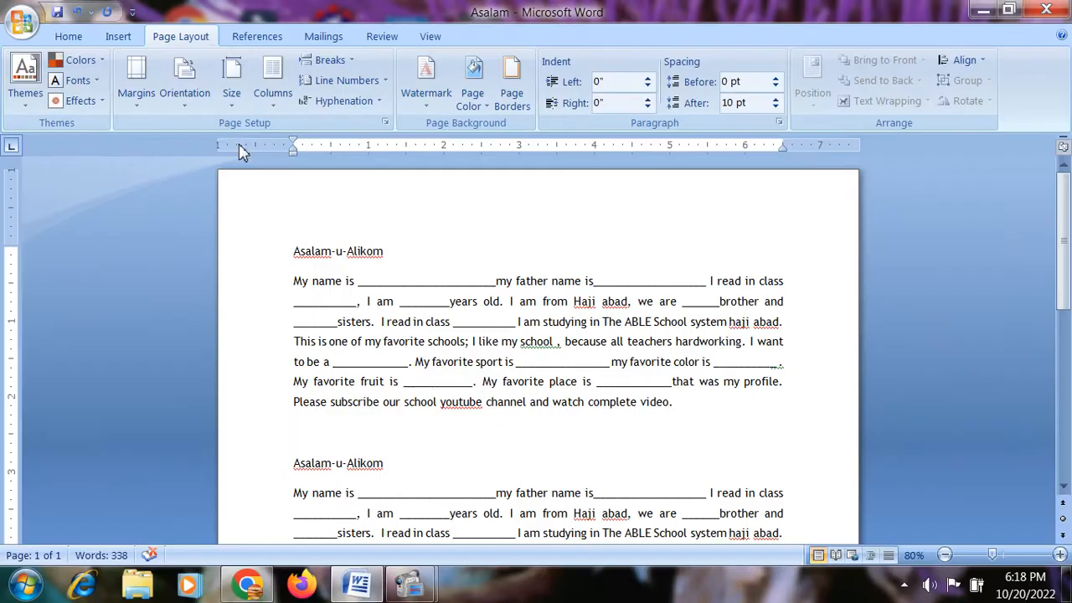
left_click(84, 38)
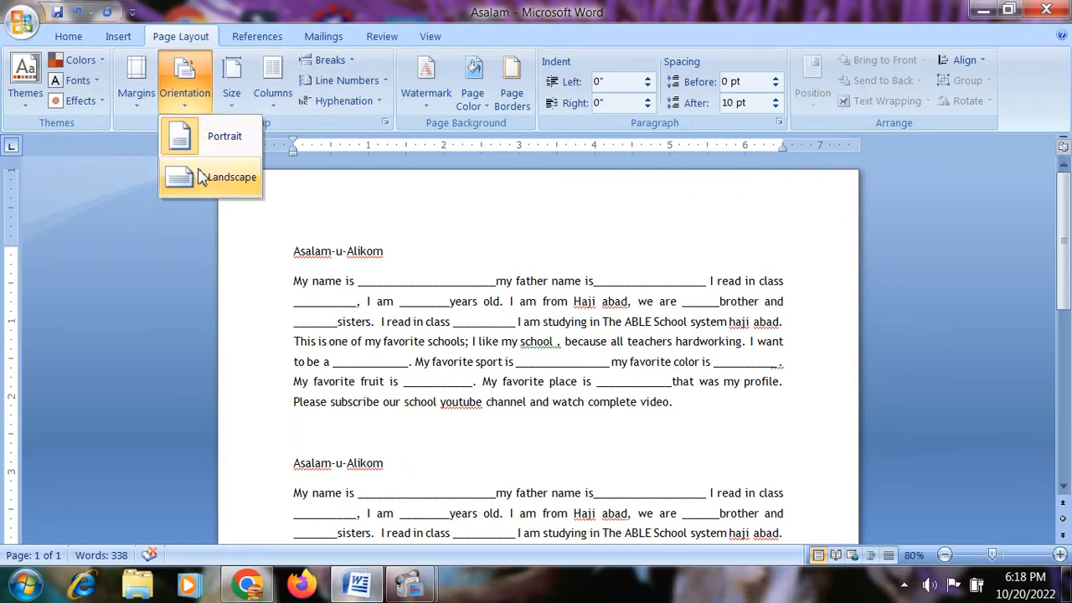
left_click(201, 177)
Step: Return the document to Portrait orientation and go back to the start of the page
left_click(181, 105)
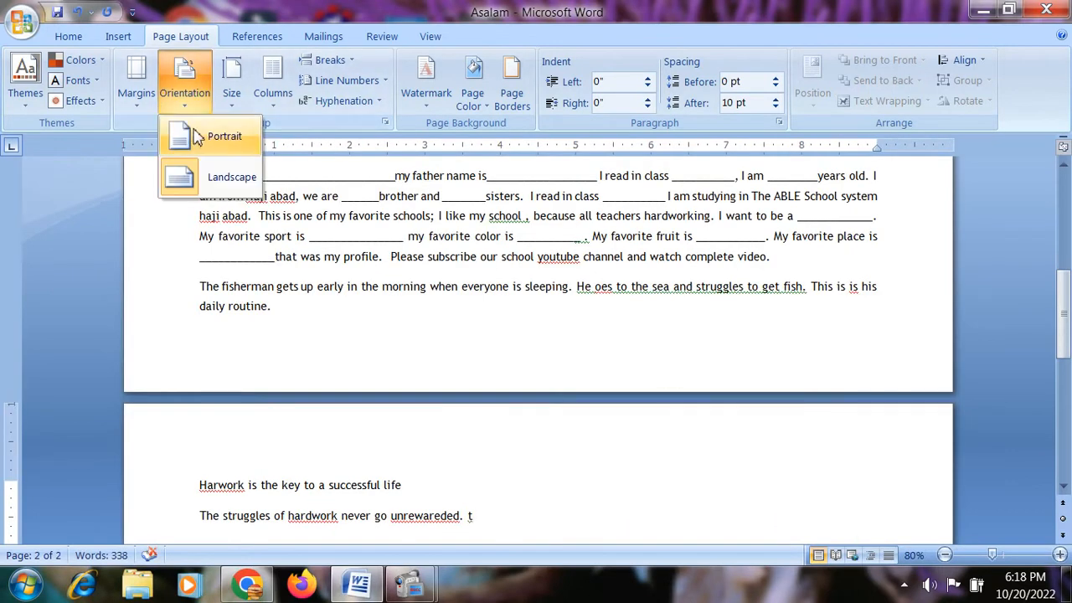
left_click(198, 138)
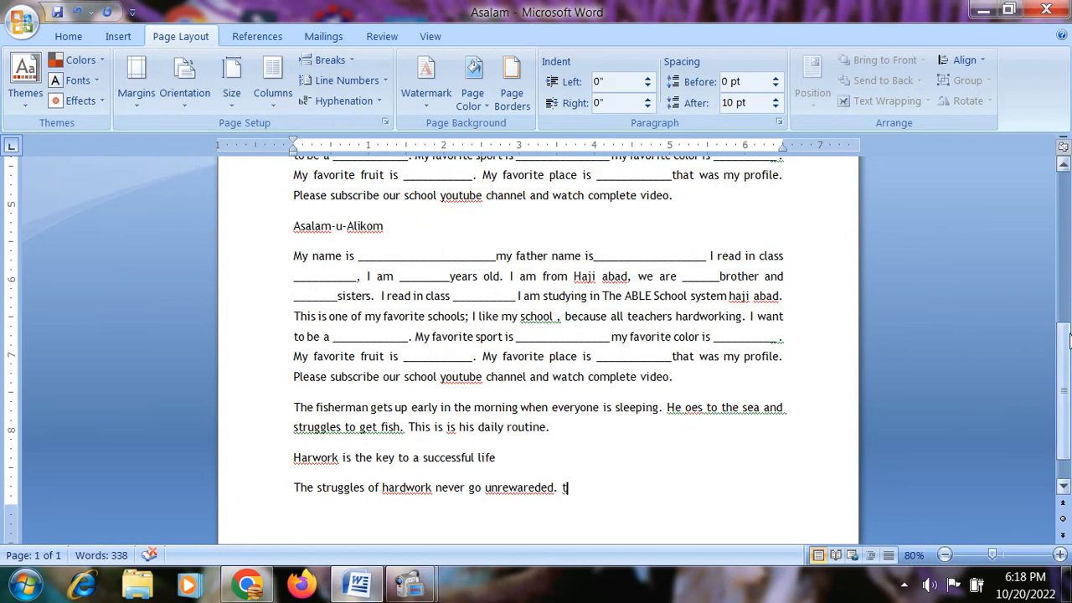
scroll(1067, 337, "up", 4)
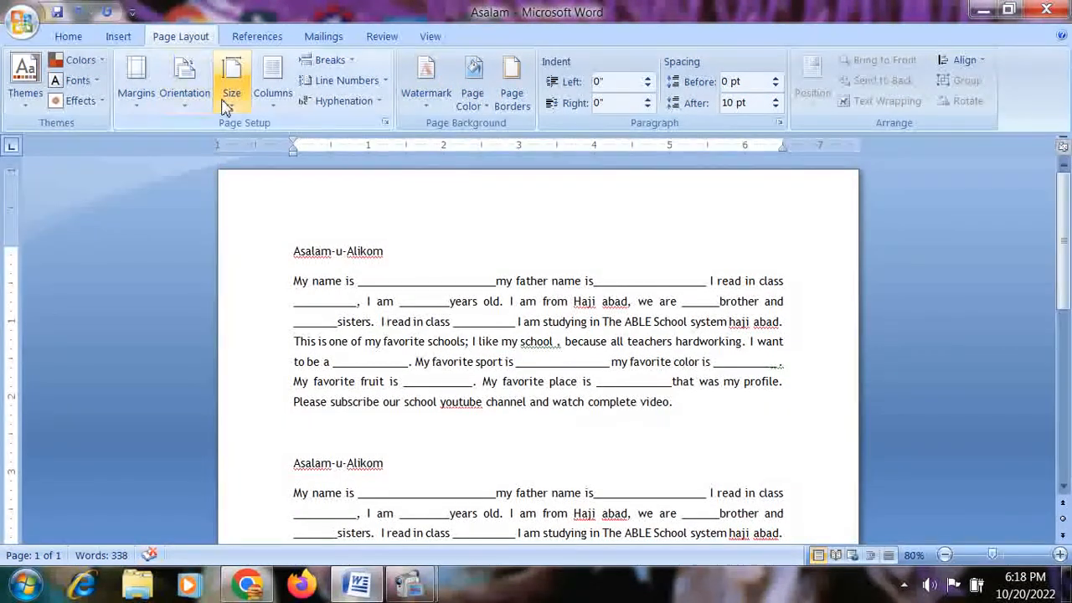
Step: Look through the available paper sizes and set the document to A4, 8.27" x 11.69"
left_click(226, 105)
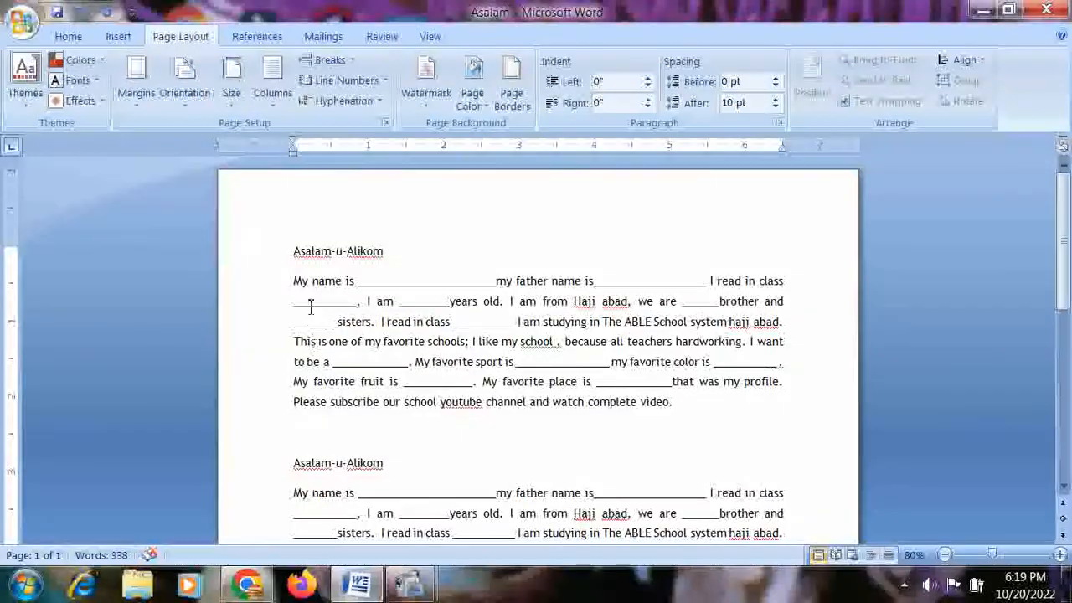
left_click(232, 90)
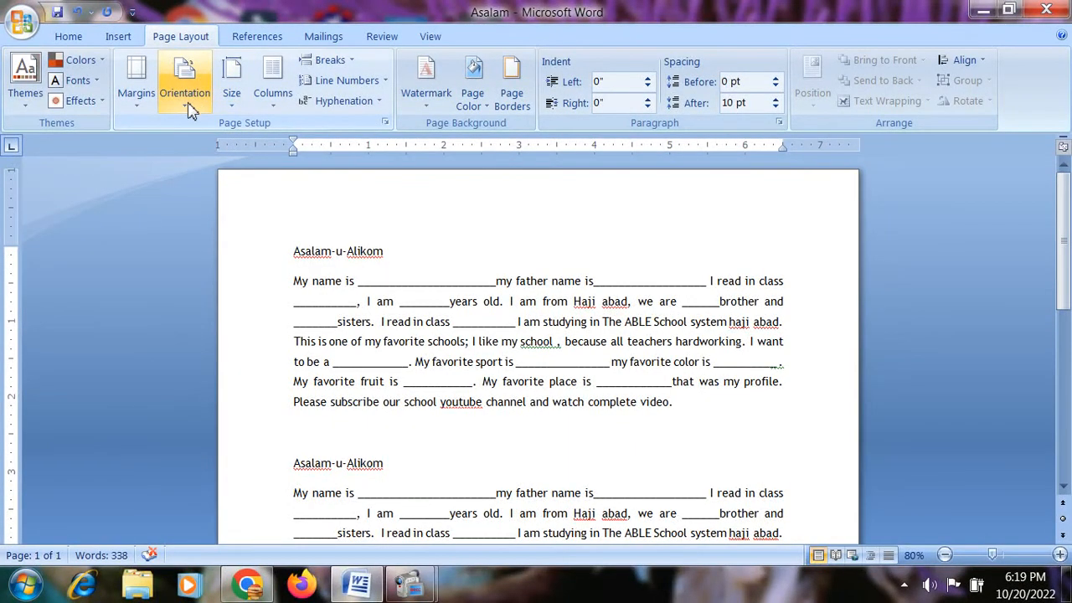
left_click(235, 104)
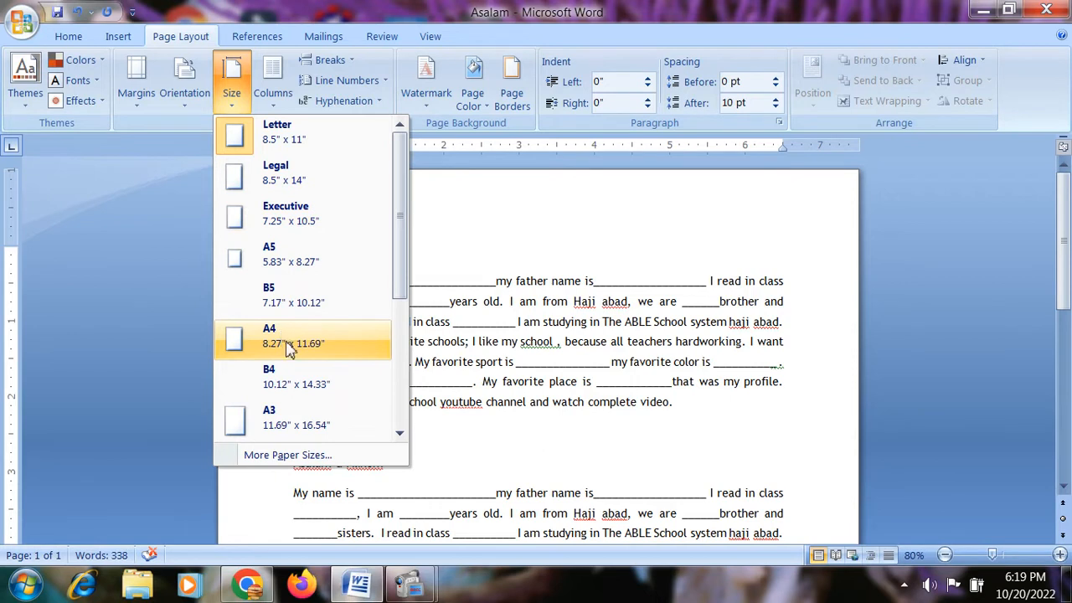
left_click(400, 373)
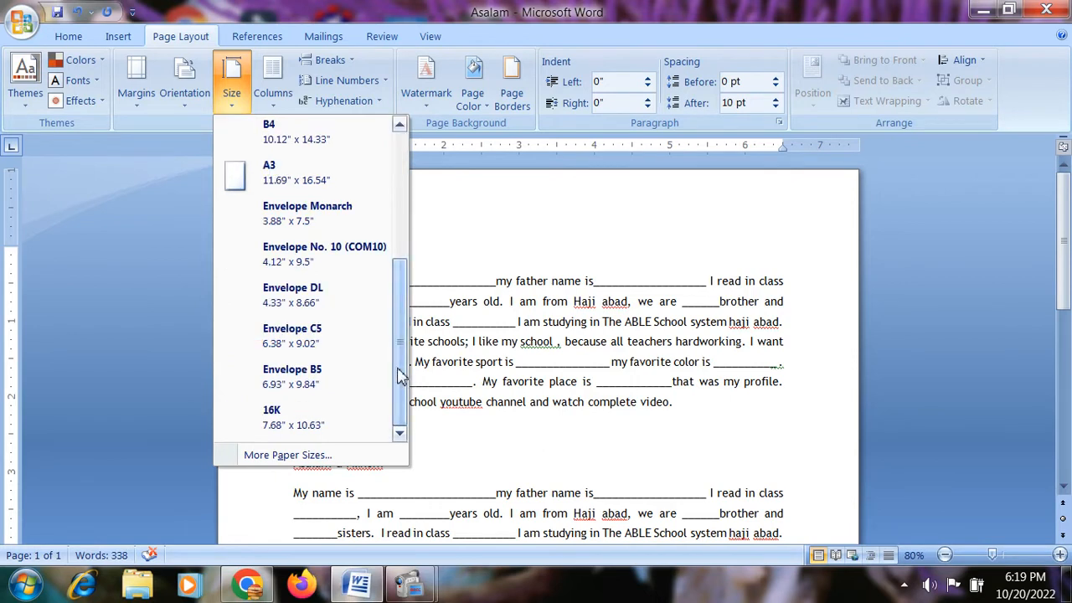
scroll(360, 352, "up", 1)
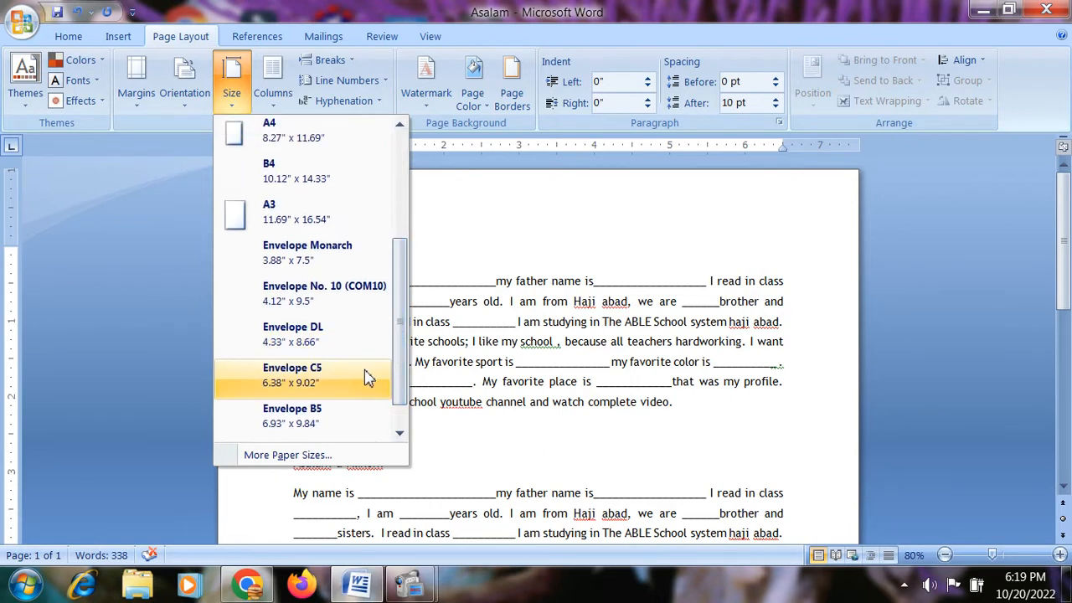
left_click_drag(402, 363, 383, 254)
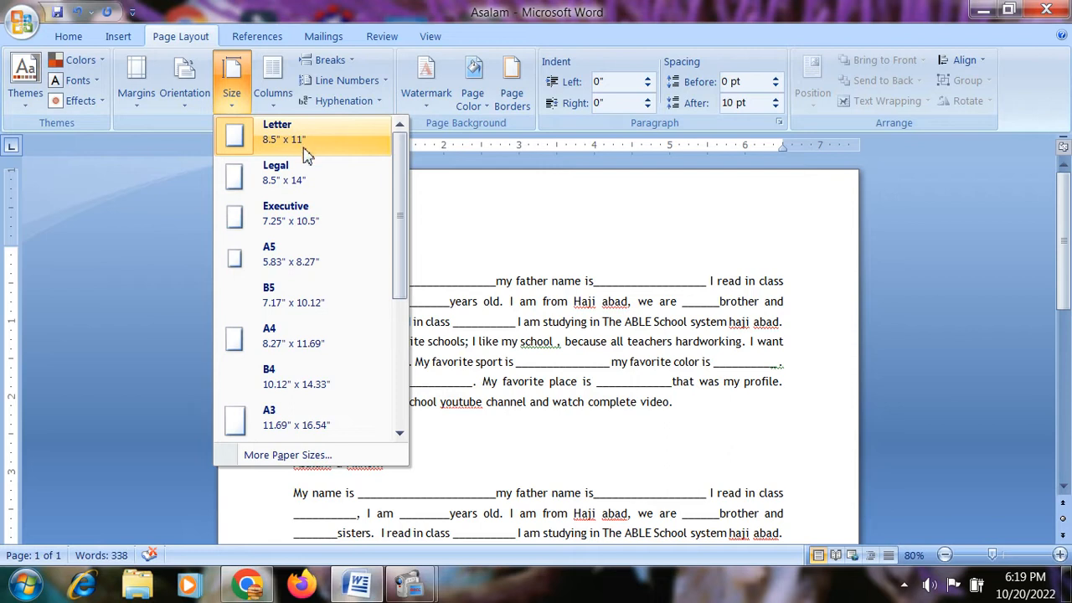
left_click(285, 332)
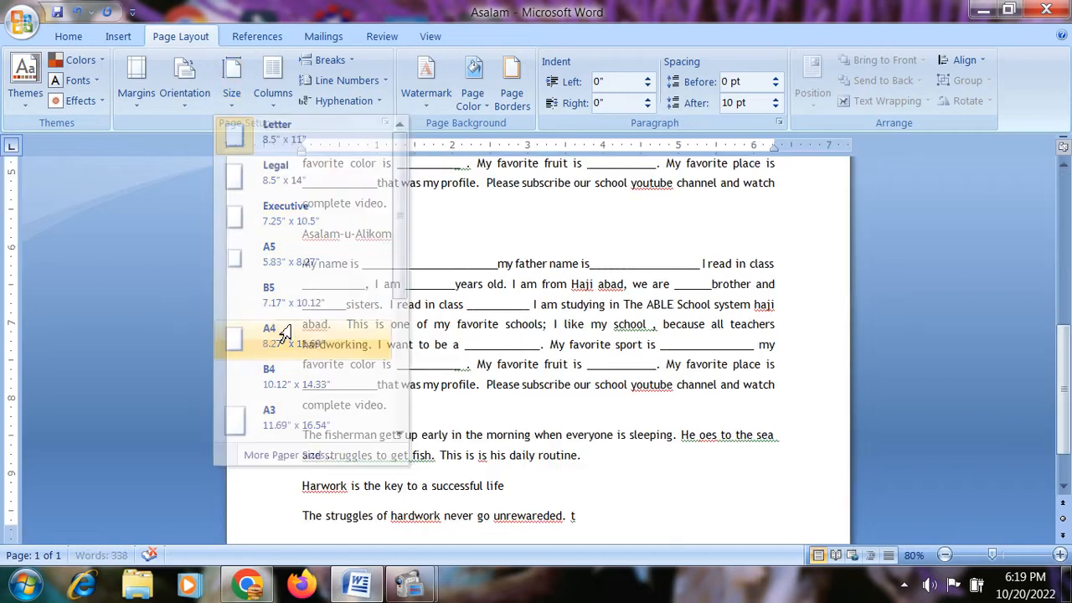
scroll(399, 235, "up", 5)
scroll(400, 237, "up", 3)
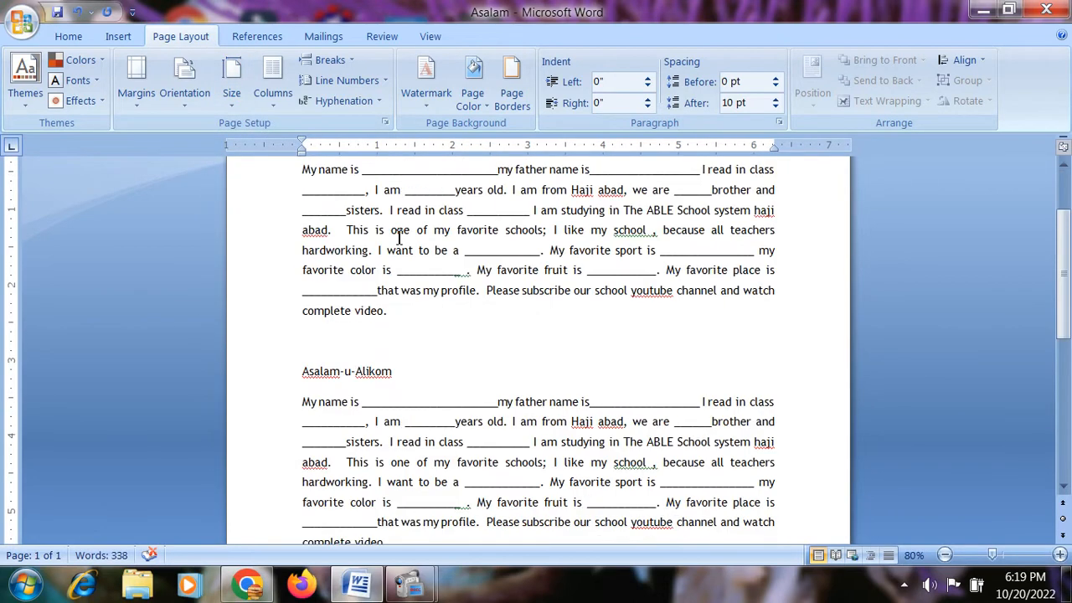
Step: Look through the column layout options, leave the layout as it is, and check the text from the start of the page
left_click(273, 109)
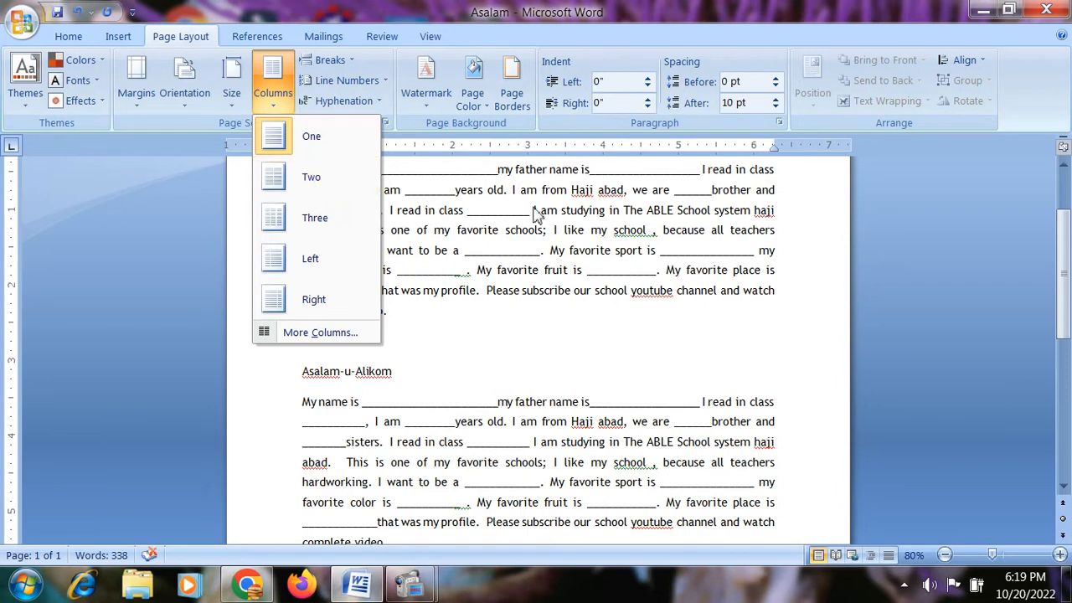
left_click(726, 233)
scroll(728, 233, "up", 2)
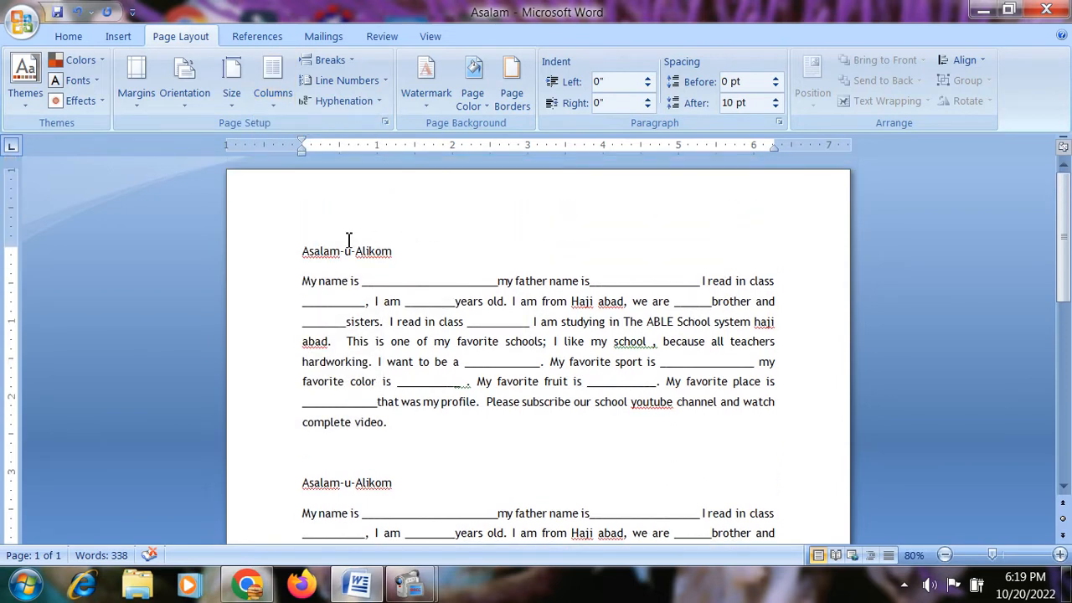
mouse_move(293, 223)
left_mouse_down()
mouse_move(443, 260)
mouse_move(791, 308)
mouse_move(778, 311)
left_mouse_up()
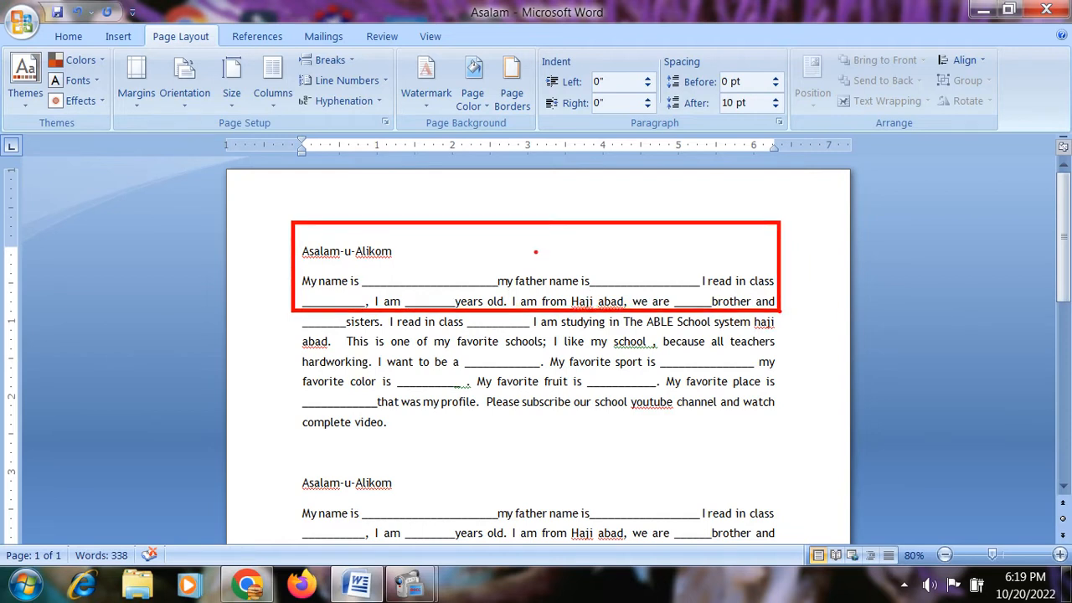
key("Escape")
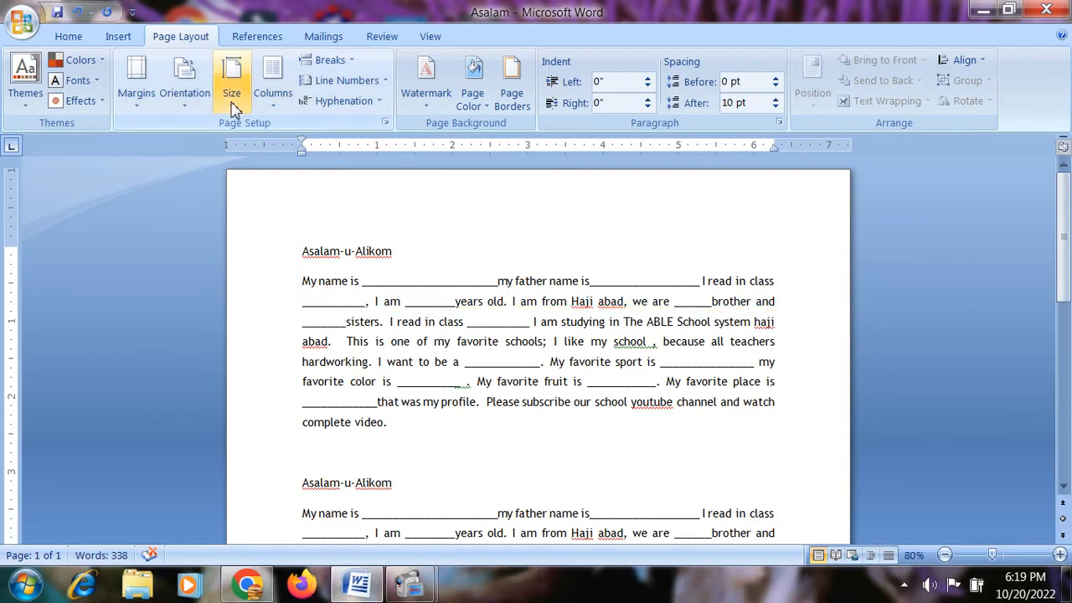
Step: Set the document text in two columns and check both columns from the start of the page
left_click(268, 108)
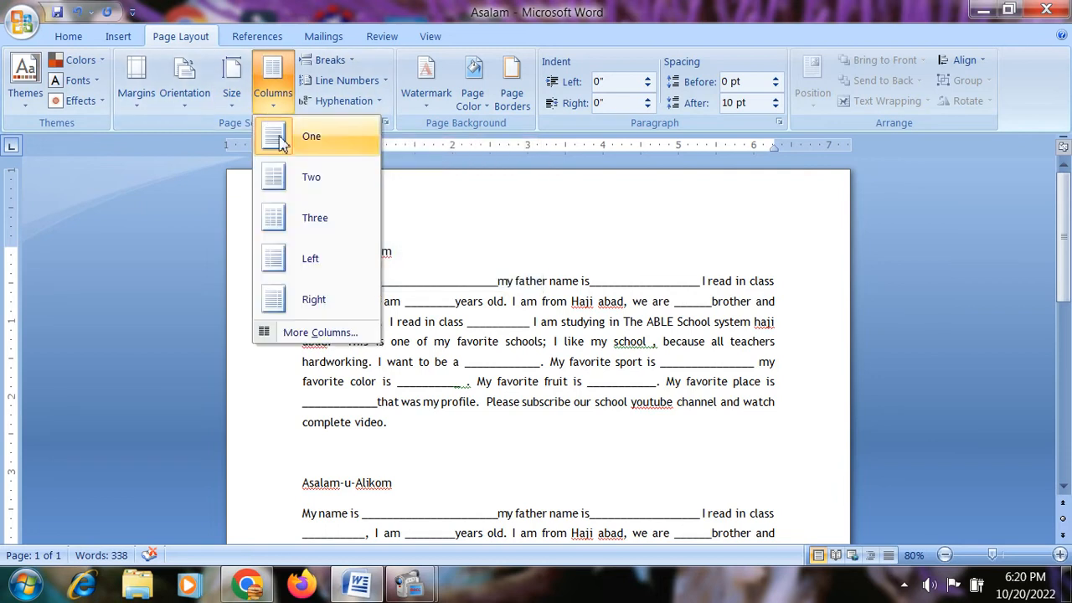
left_click(308, 177)
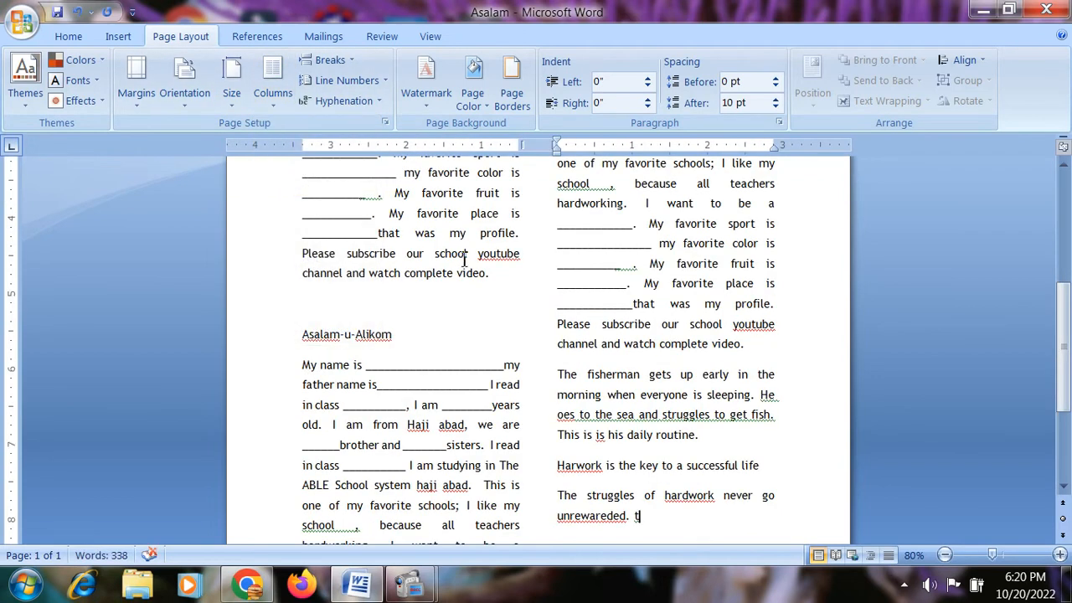
scroll(463, 239, "up", 5)
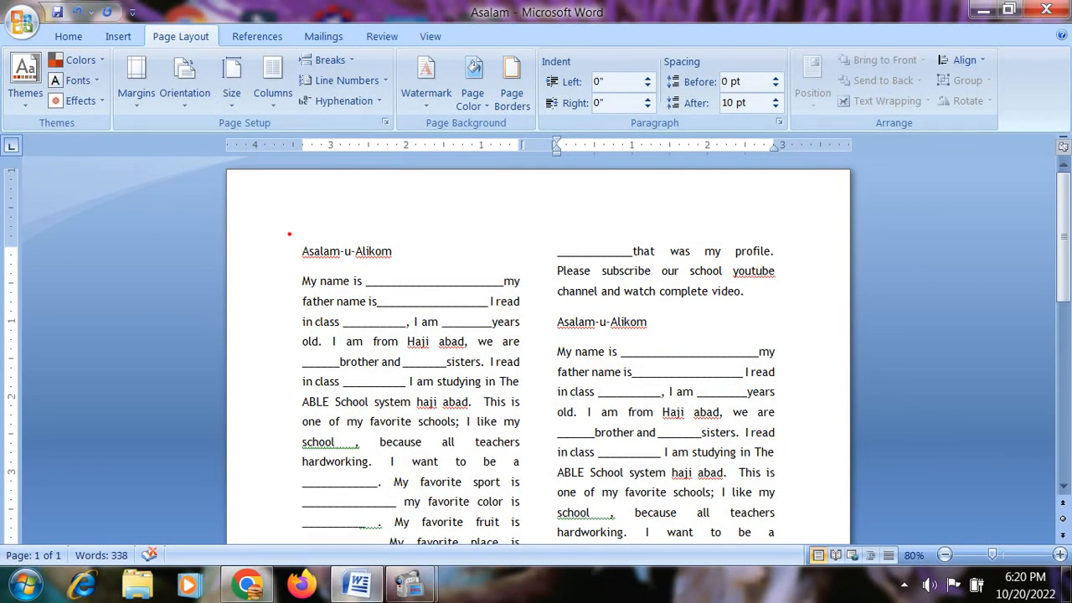
mouse_move(289, 233)
left_mouse_down()
mouse_move(504, 269)
mouse_move(519, 291)
left_mouse_up()
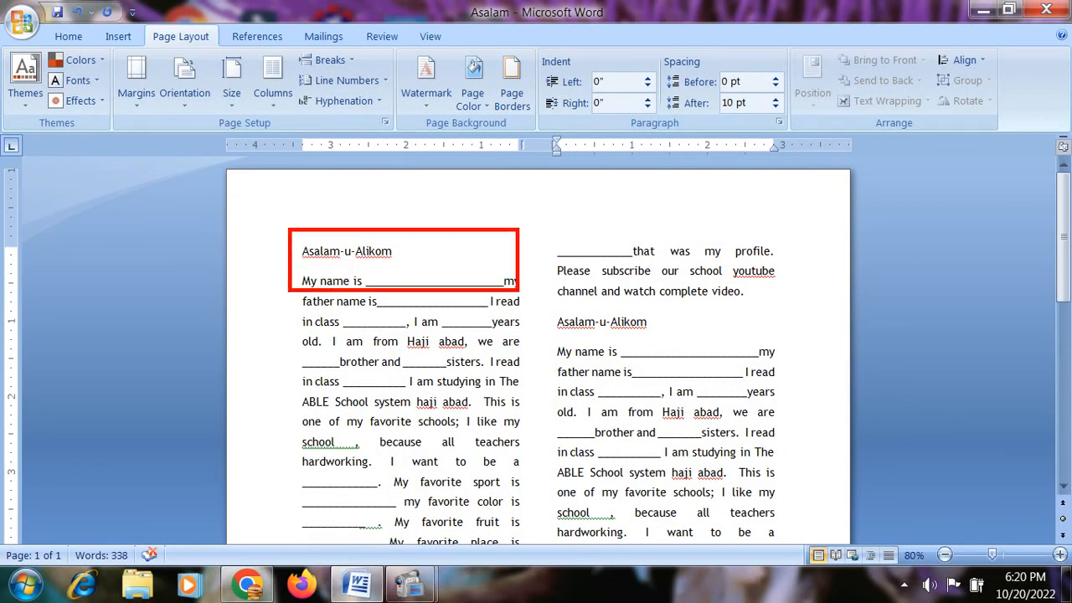
key("Escape")
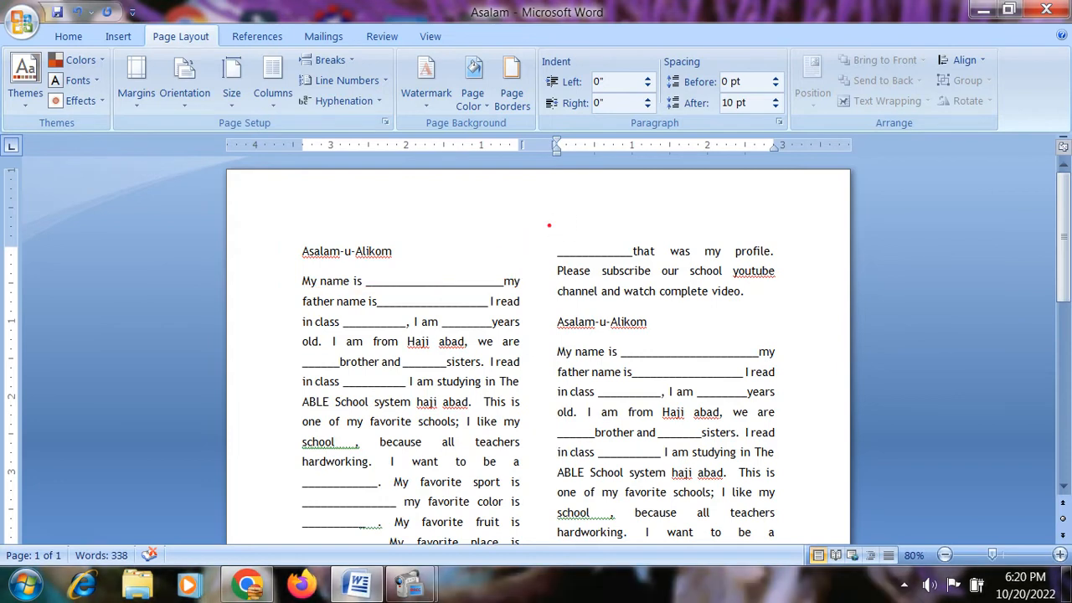
left_click_drag(549, 225, 779, 273)
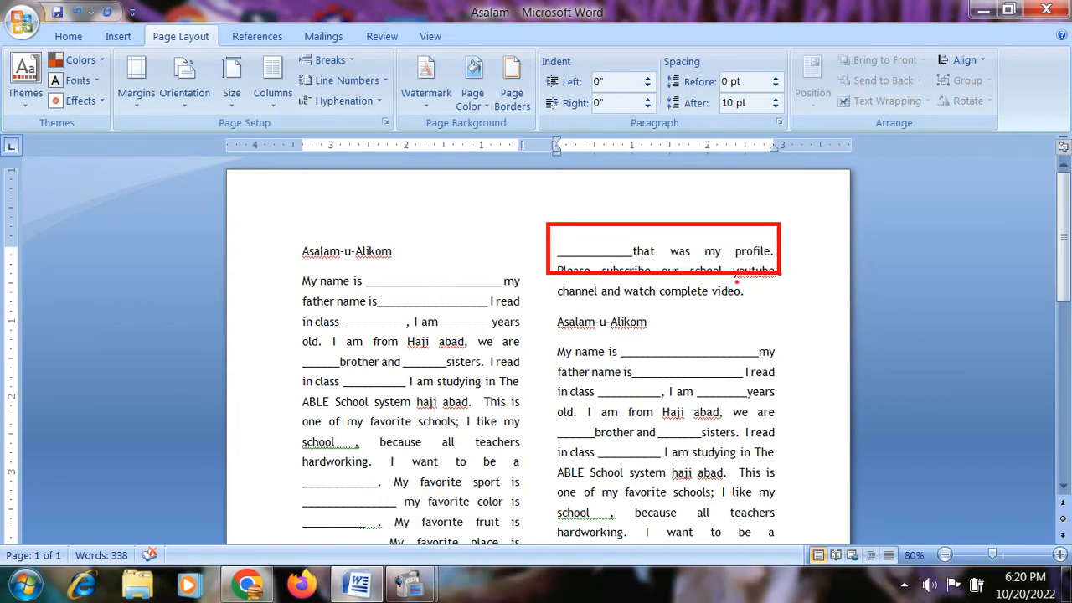
key("Escape")
Step: Change the layout to three columns and check the text from the start of the page
left_click(276, 106)
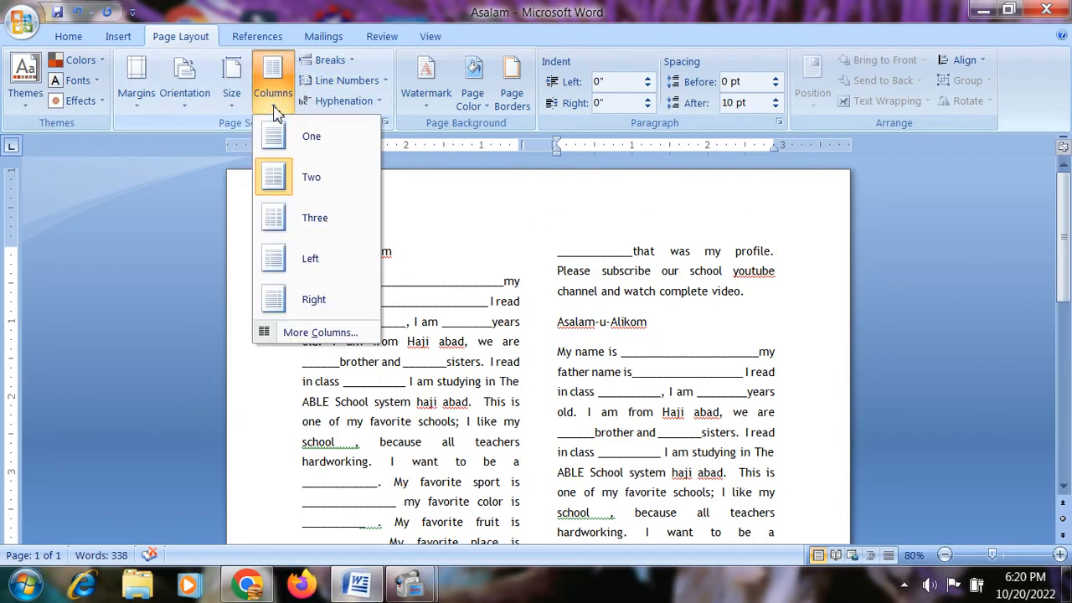
left_click(303, 214)
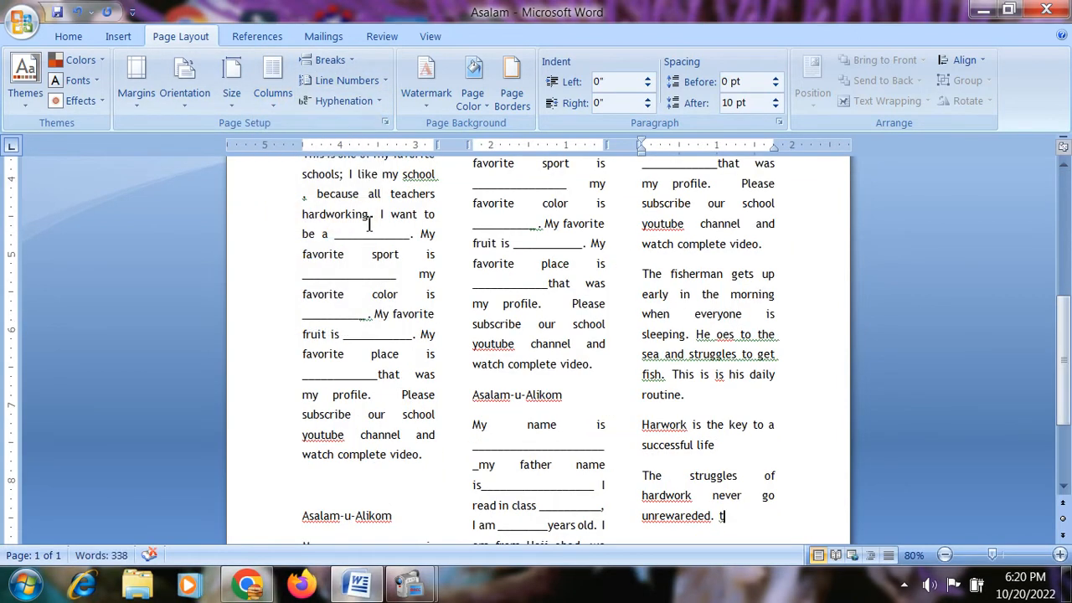
scroll(368, 225, "up", 10)
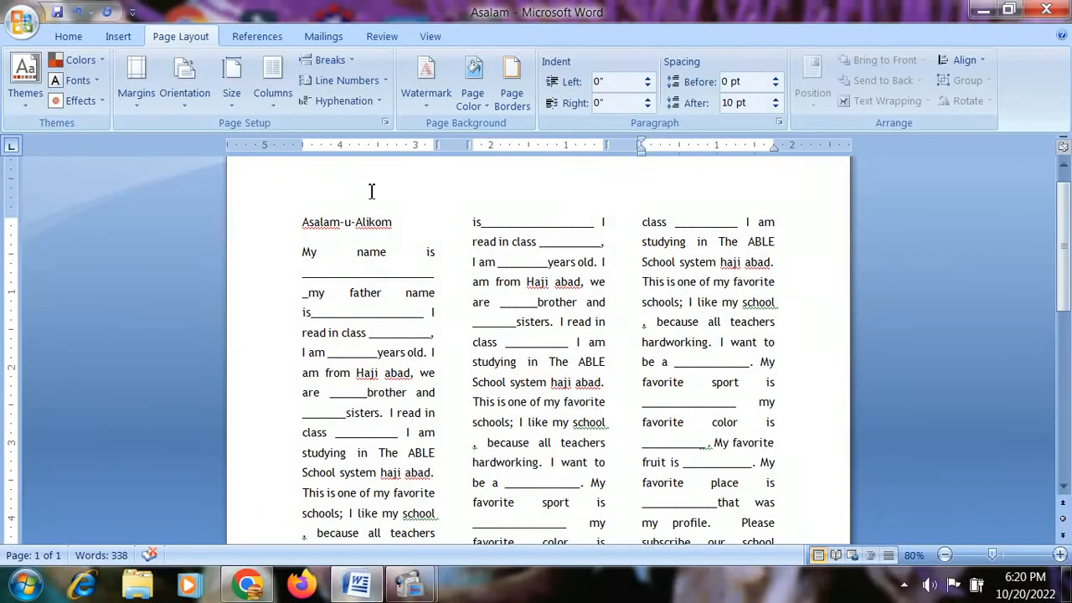
Step: Return the document text to a single column
left_click(270, 88)
left_click(285, 141)
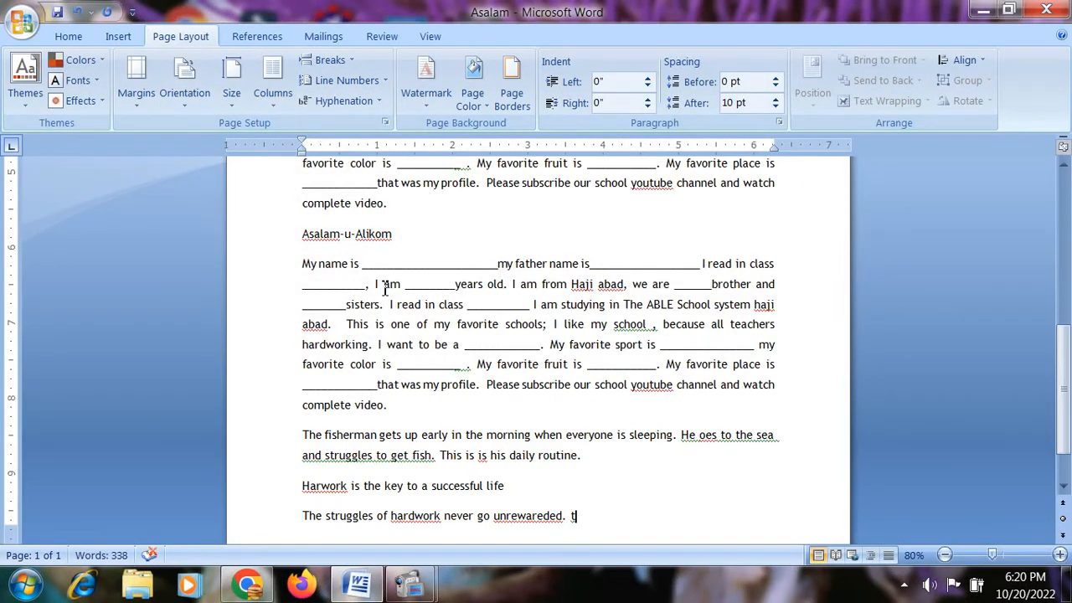
scroll(385, 288, "up", 1)
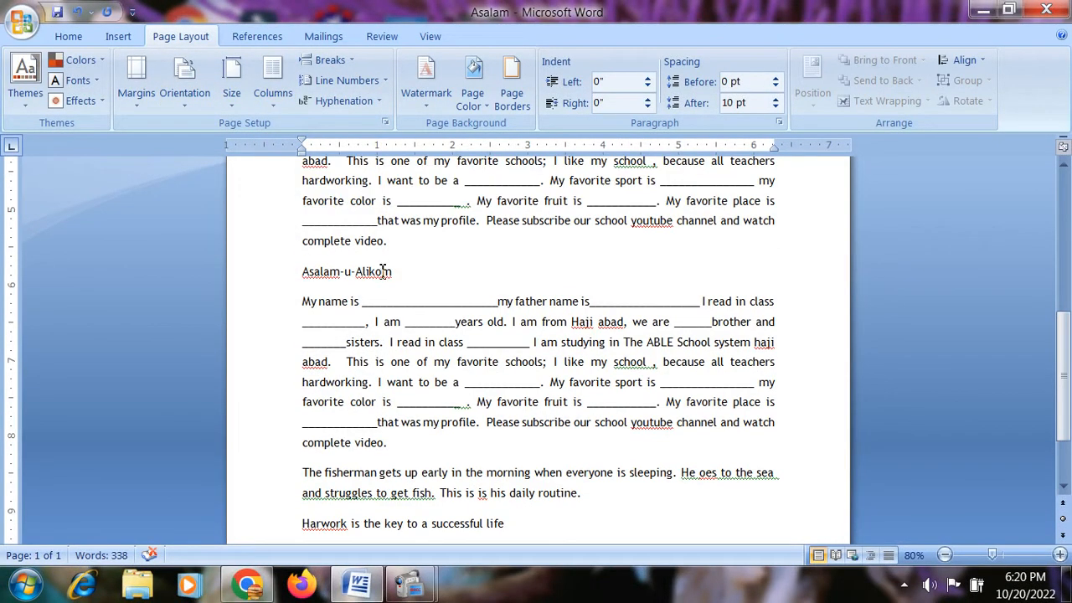
Step: Look through the available breaks, and number the last "My name is" paragraph by adding "2" at its beginning
left_click(351, 64)
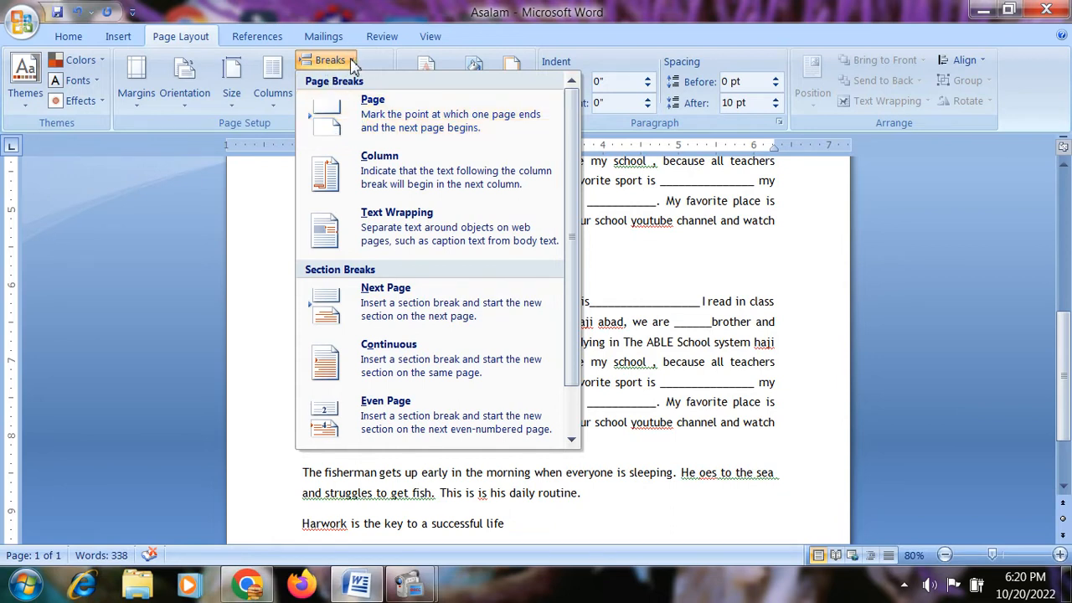
left_click(370, 67)
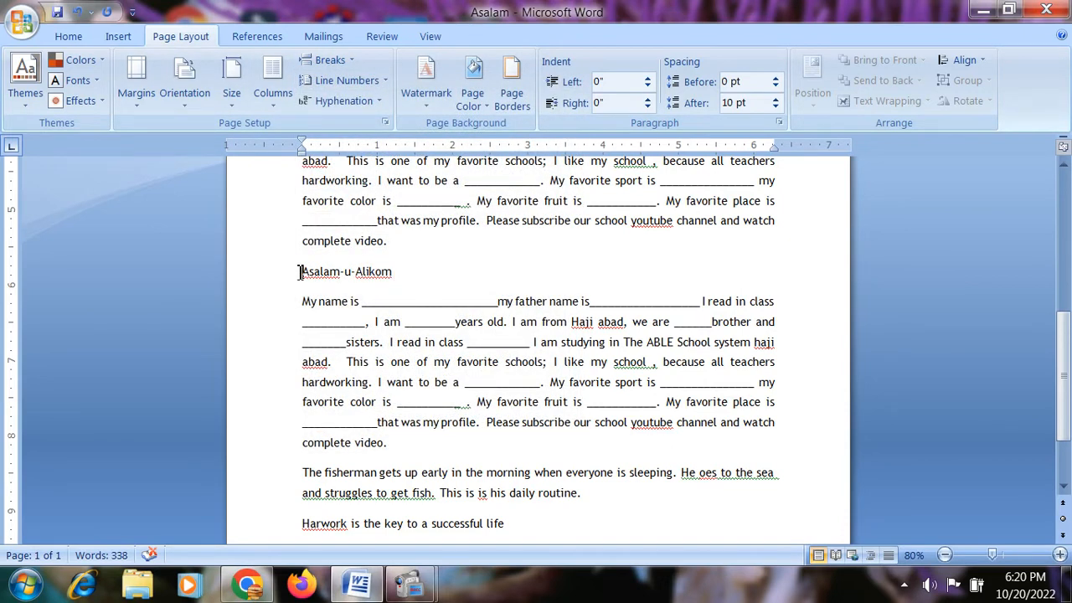
left_click(332, 60)
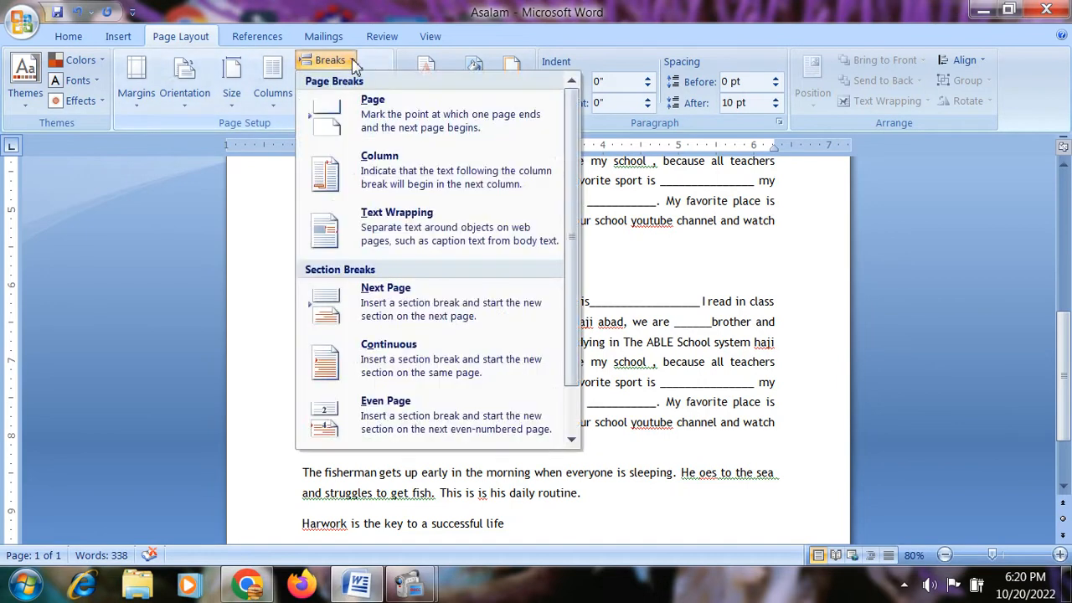
left_click(311, 294)
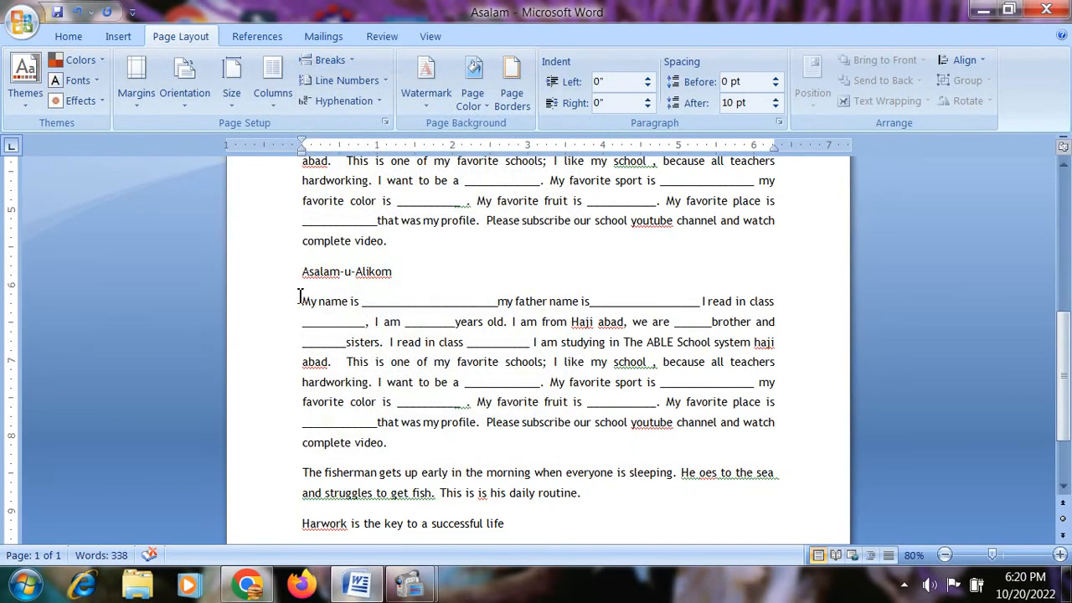
type("2")
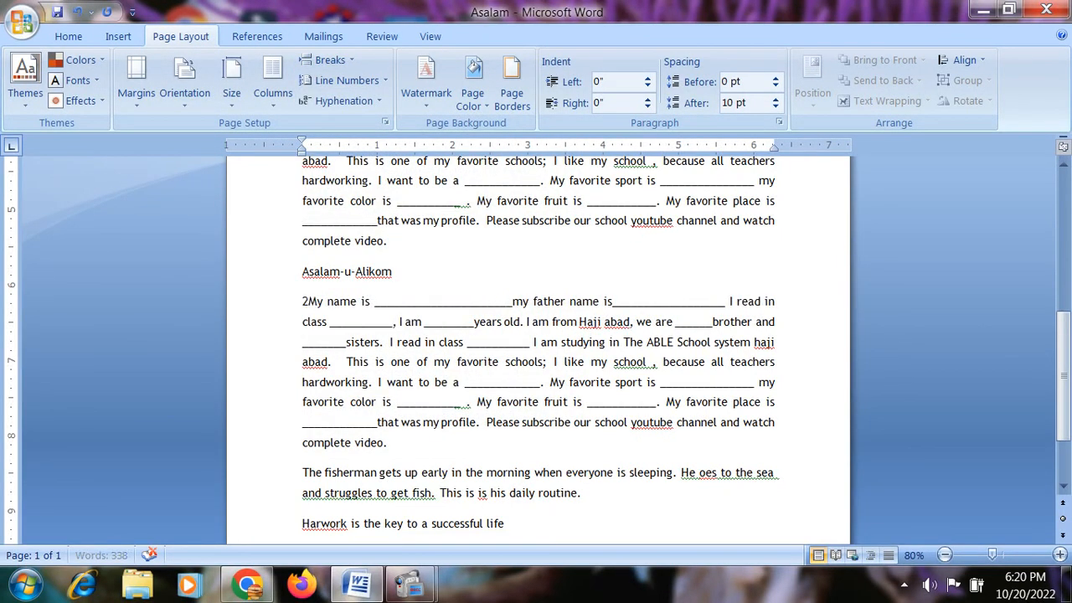
Step: Try inserting a page break inside the "complete video." line above the last greeting, and undo it
left_click(307, 241)
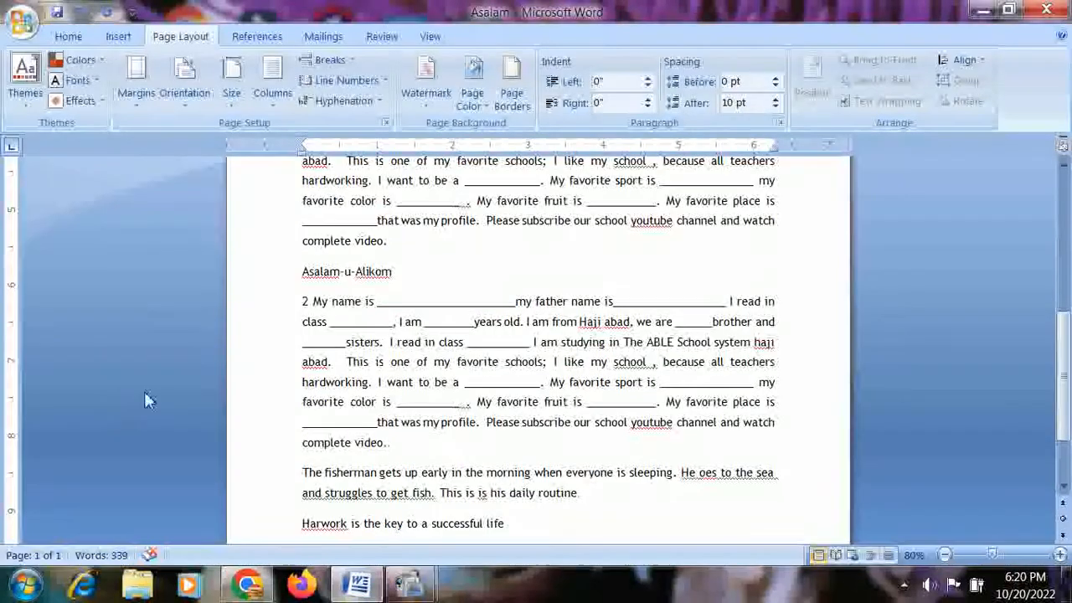
left_click(327, 60)
left_click(360, 118)
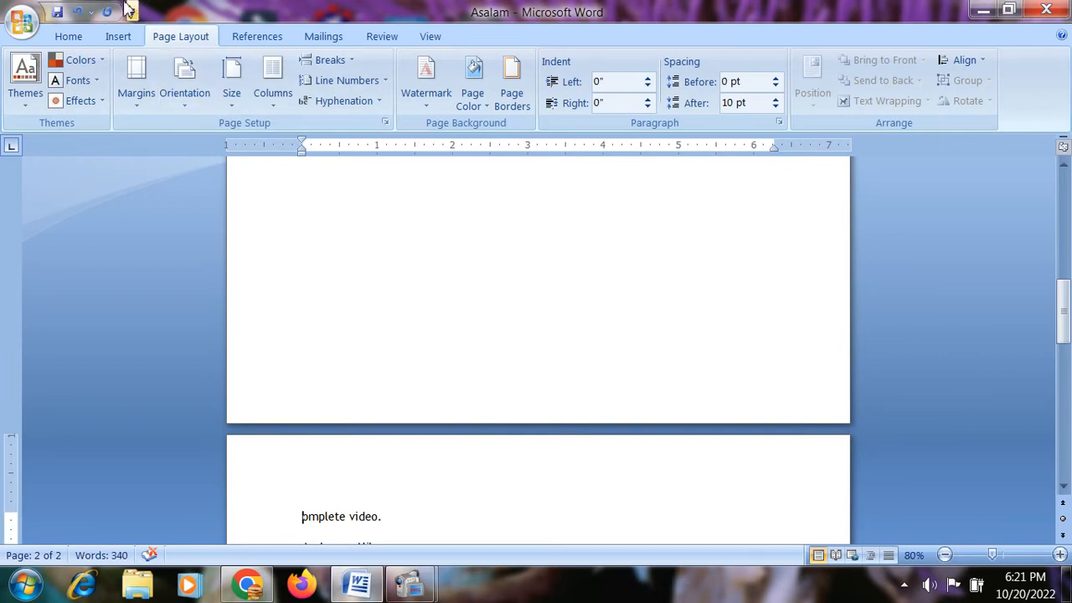
left_click(76, 11)
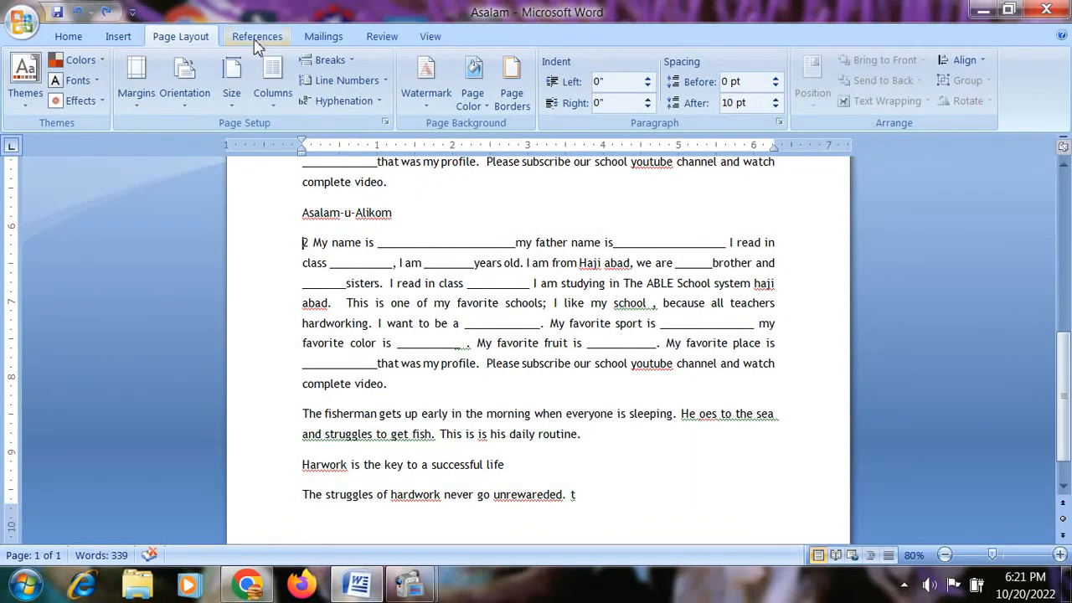
Step: Insert a page break directly before the "2 My name is" paragraph
left_click(348, 67)
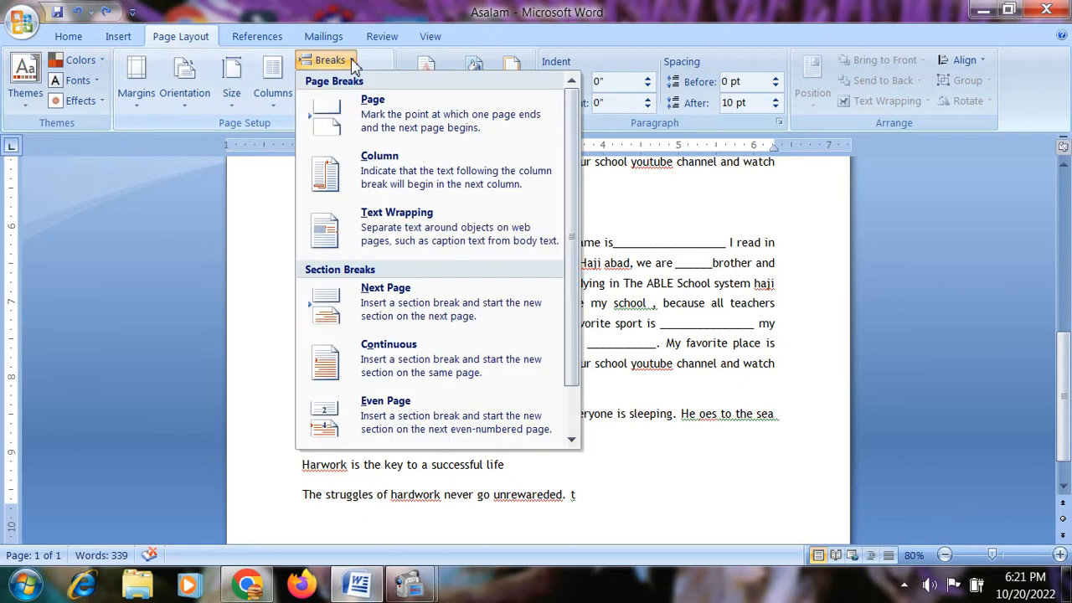
left_click(381, 116)
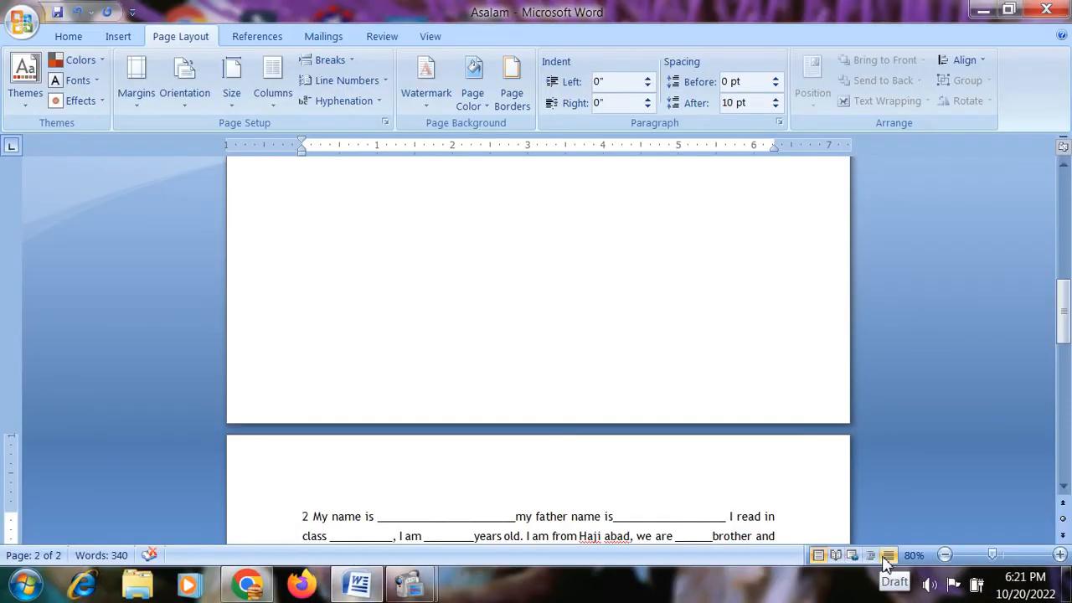
Step: Show the document in Draft view and examine the text around the page break before the "2 My name is" paragraph
left_click(888, 555)
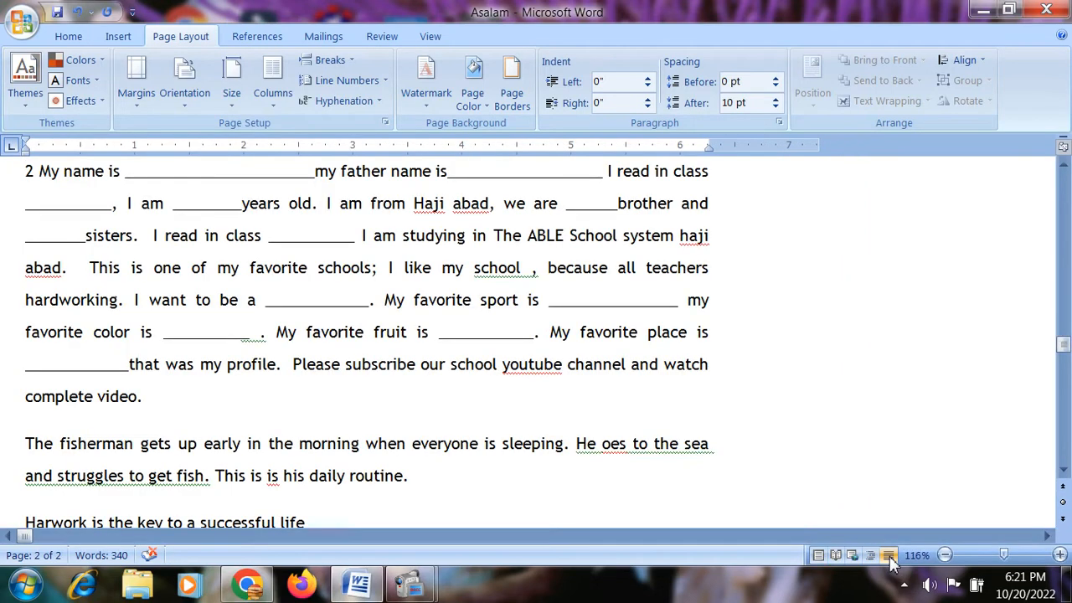
scroll(758, 509, "up", 5)
scroll(758, 511, "down", 3)
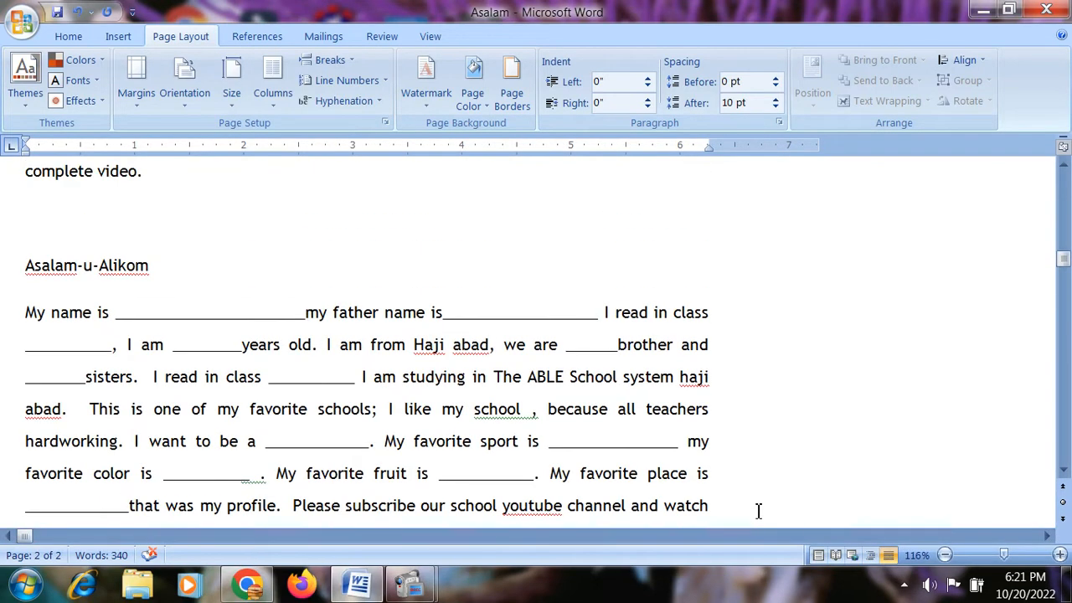
scroll(399, 453, "up", 3)
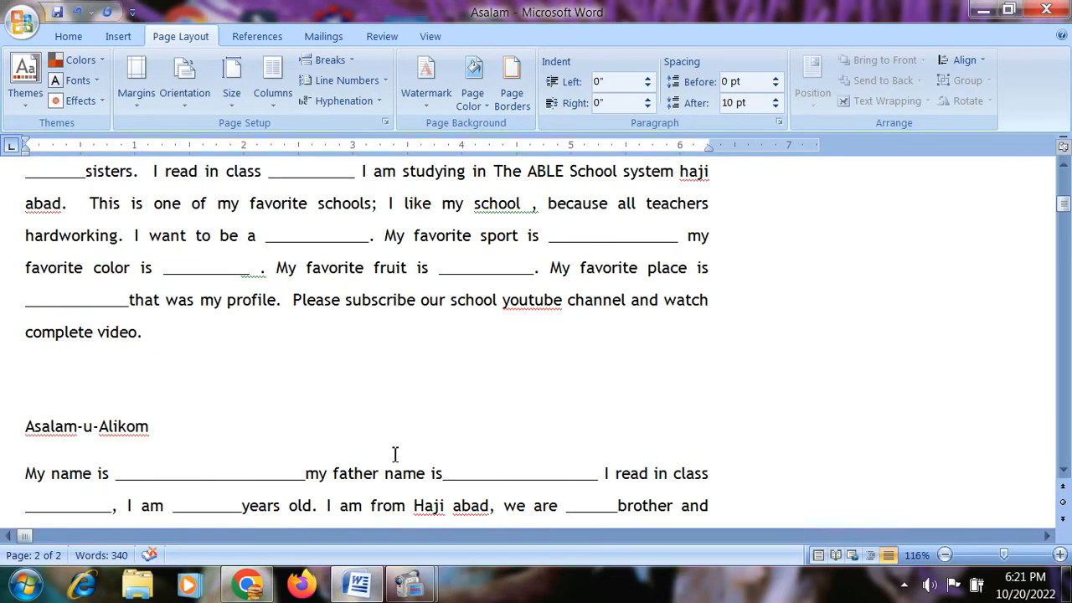
left_click(153, 209)
left_click(112, 366)
left_click(29, 424)
left_click(18, 476)
left_click(36, 492)
scroll(64, 518, "down", 1)
scroll(76, 505, "down", 5)
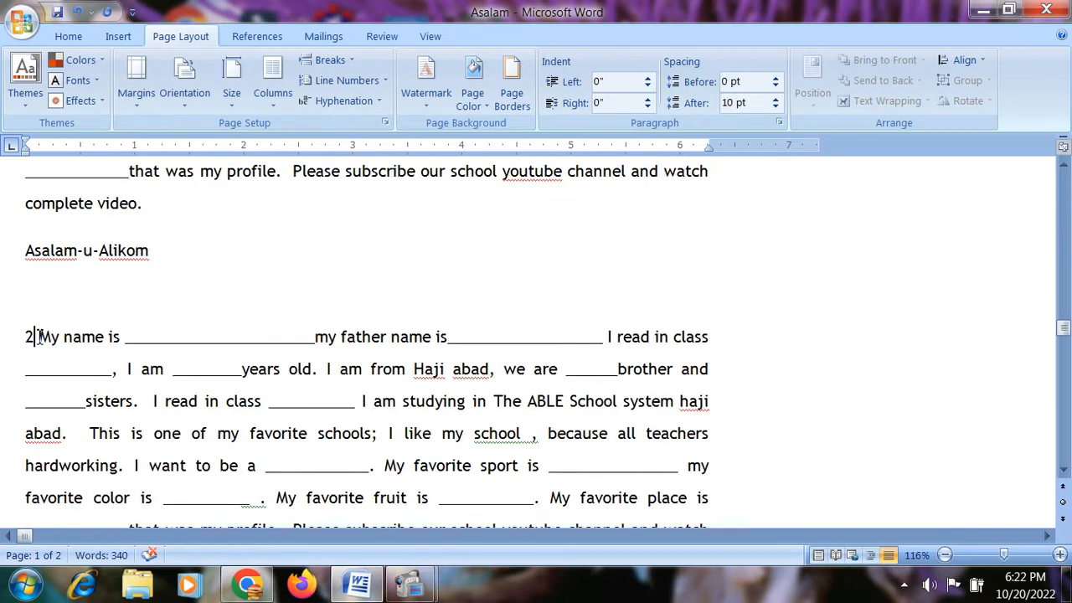
left_click(39, 336)
left_click(38, 300)
Step: View the document in Outline view and in Web Layout view
left_click(870, 556)
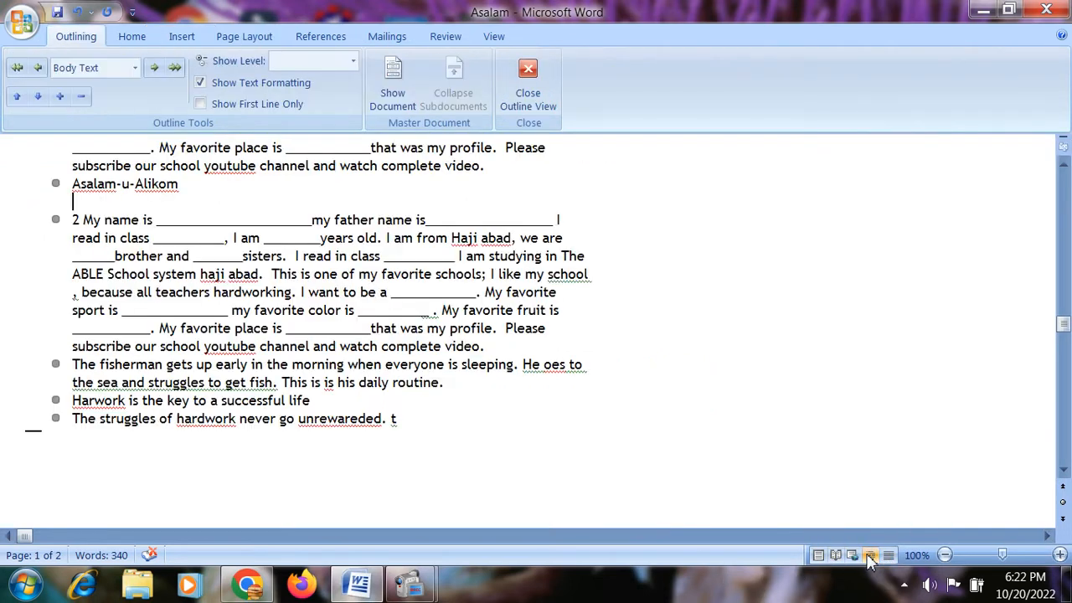
scroll(823, 514, "up", 3)
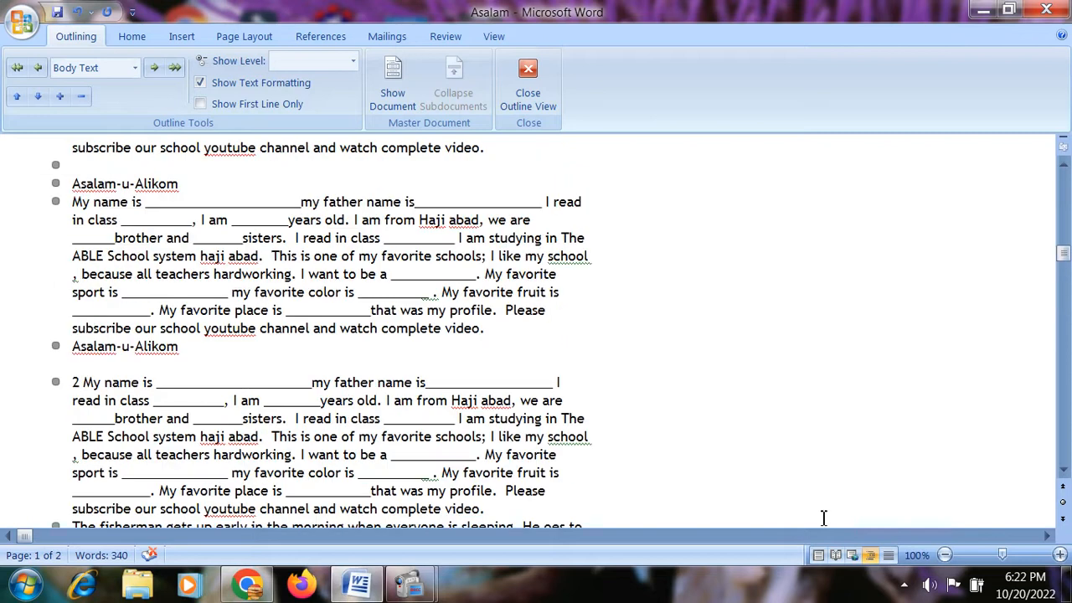
left_click(853, 555)
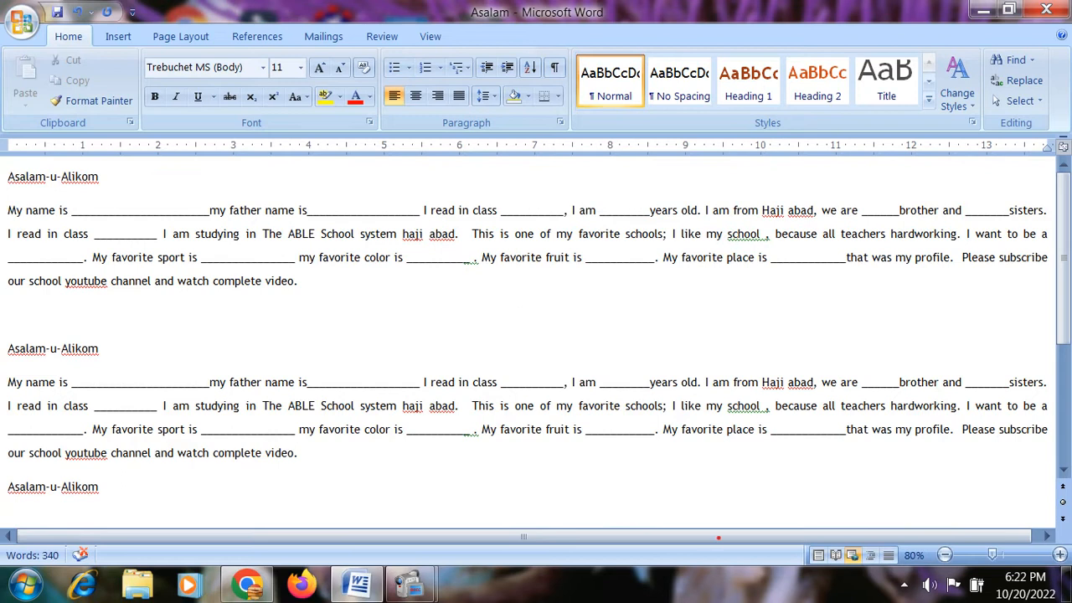
left_click_drag(798, 530, 817, 545)
key("Escape")
Step: Return to Print Layout view and check where the text splits between the first and second pages
left_click(818, 555)
scroll(577, 389, "up", 2)
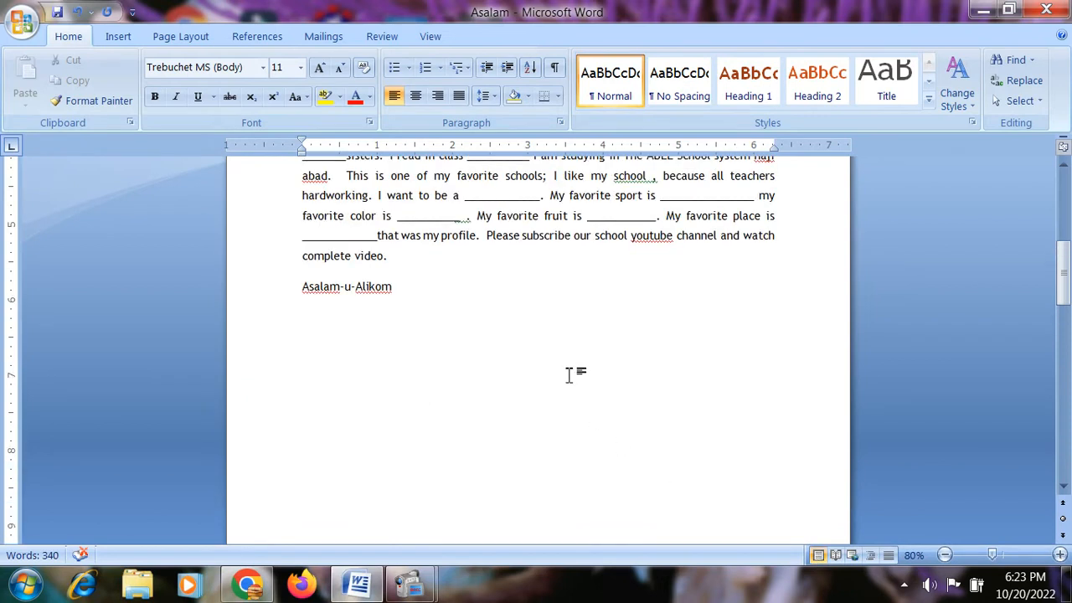
scroll(577, 389, "down", 5)
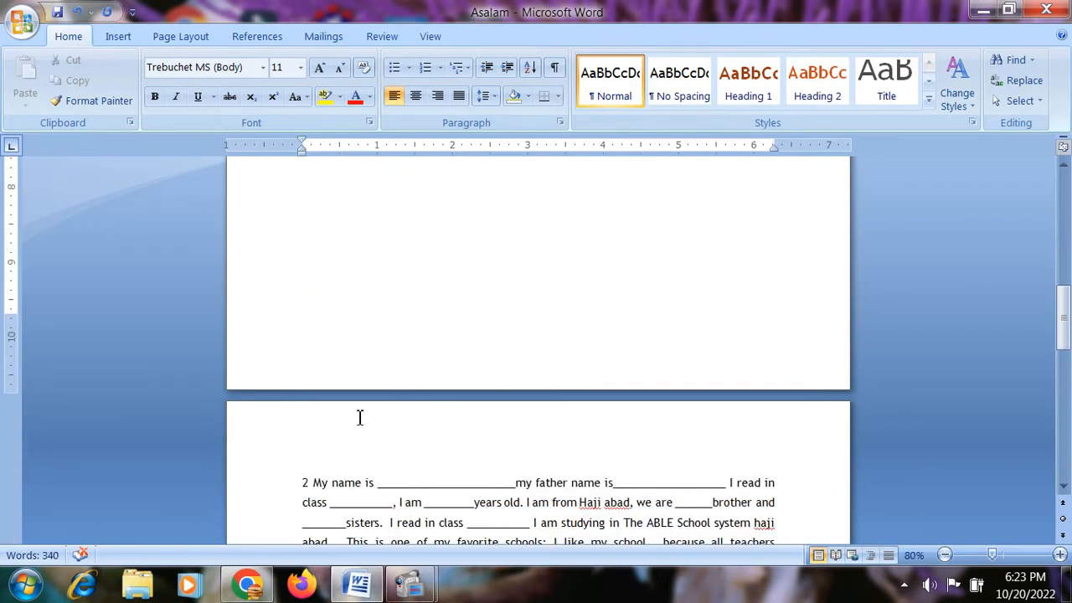
left_click_drag(335, 435, 332, 366)
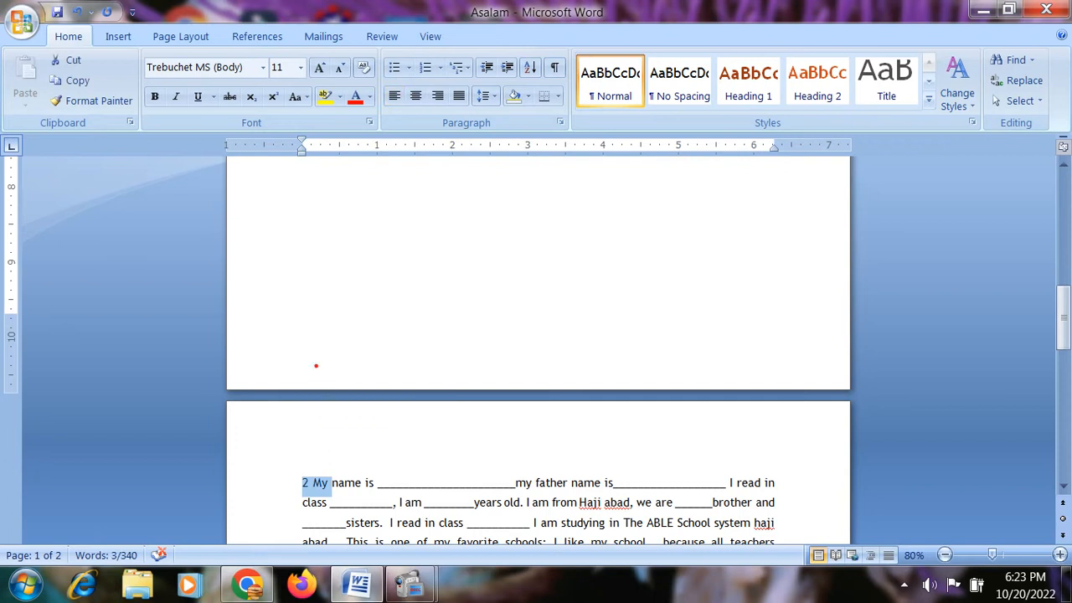
left_click_drag(315, 365, 388, 416)
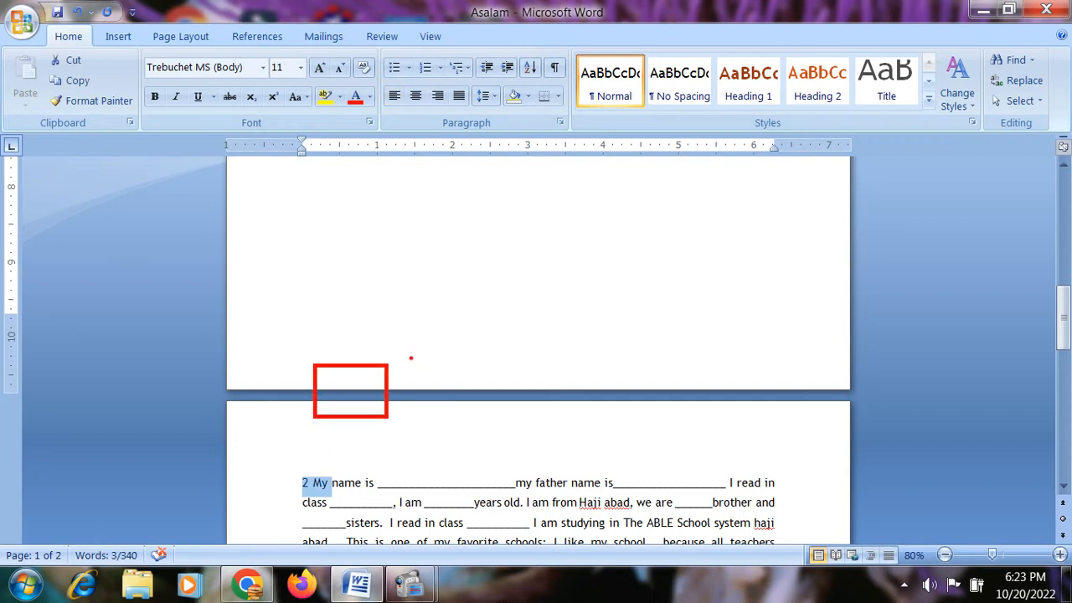
mouse_move(410, 358)
left_mouse_down()
mouse_move(590, 421)
mouse_move(828, 434)
left_mouse_up()
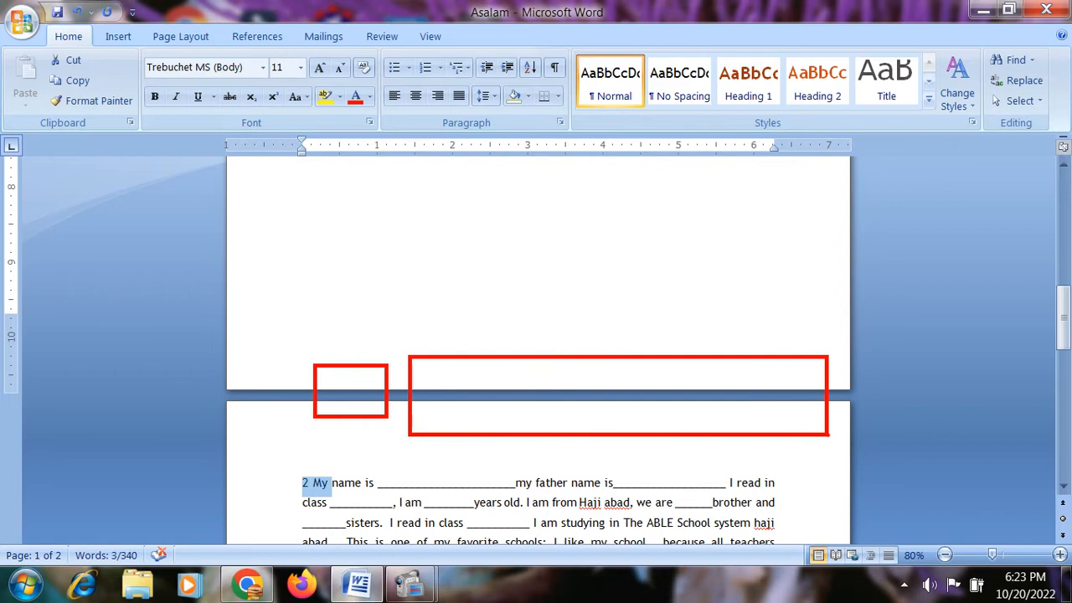
key("Escape")
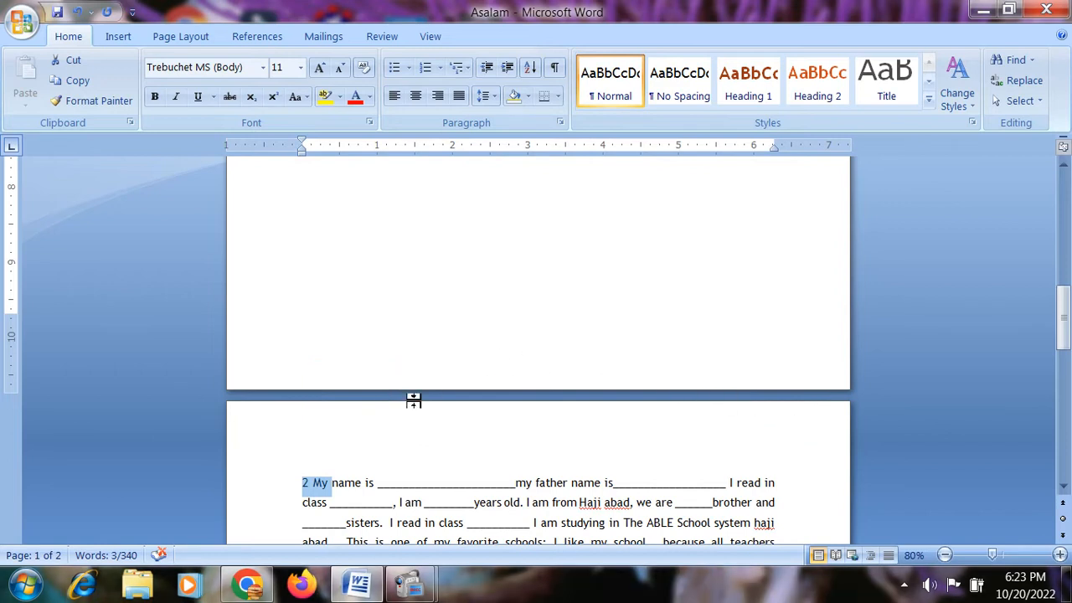
Step: Delete the page break before the "2 My name is" paragraph and insert a page break there again
left_click(303, 484)
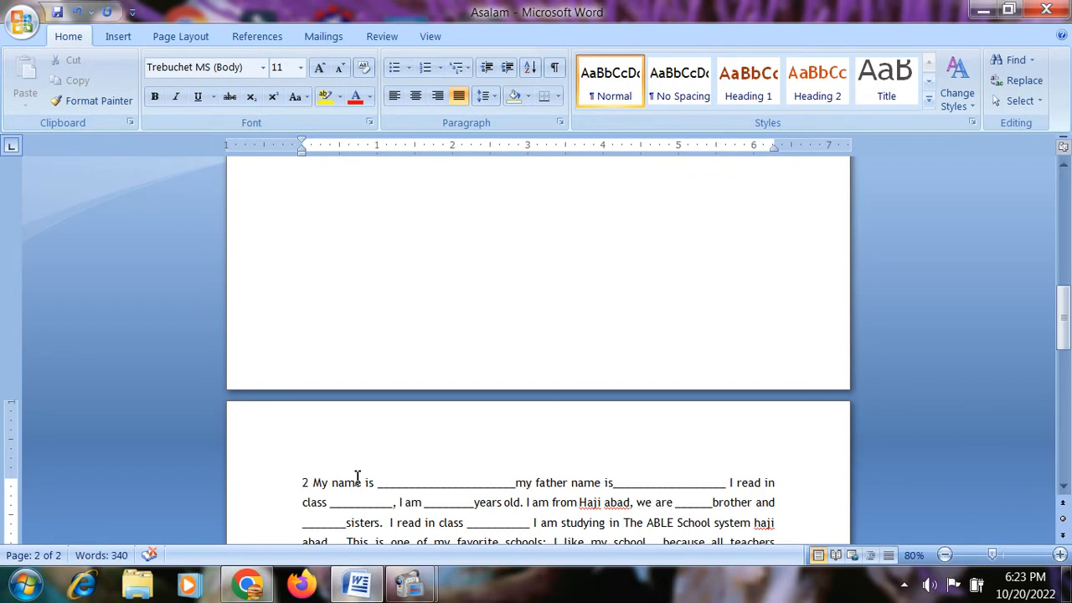
key("BackSpace")
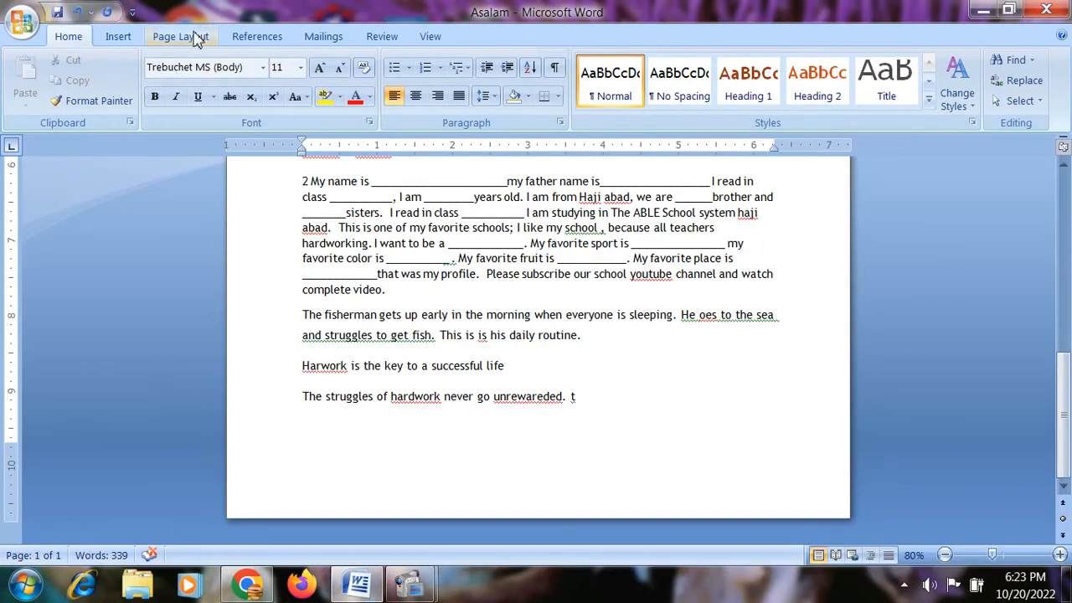
left_click(180, 37)
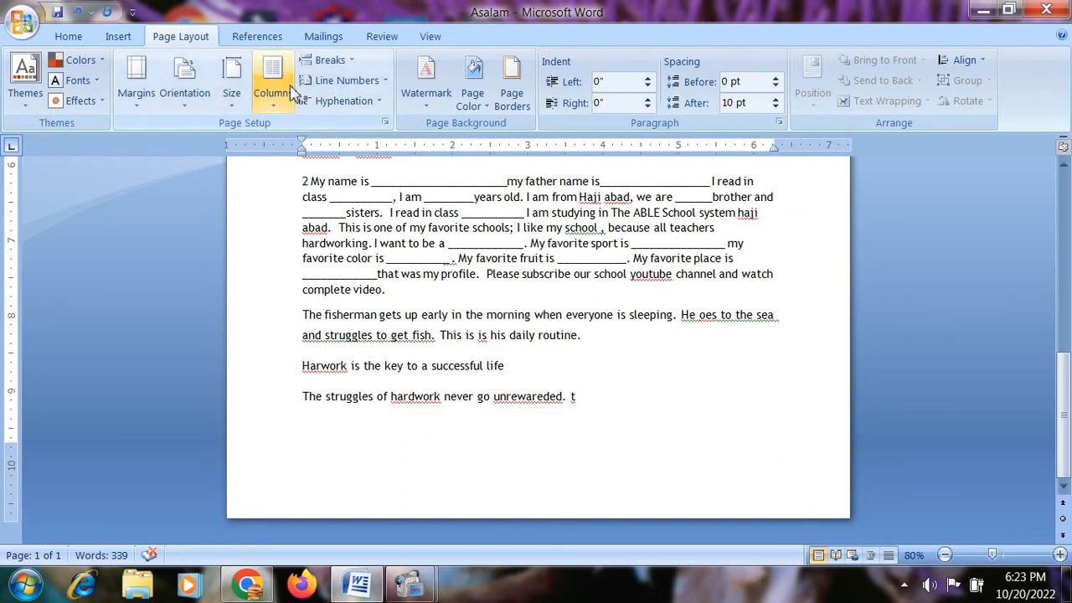
left_click(350, 63)
left_click(370, 109)
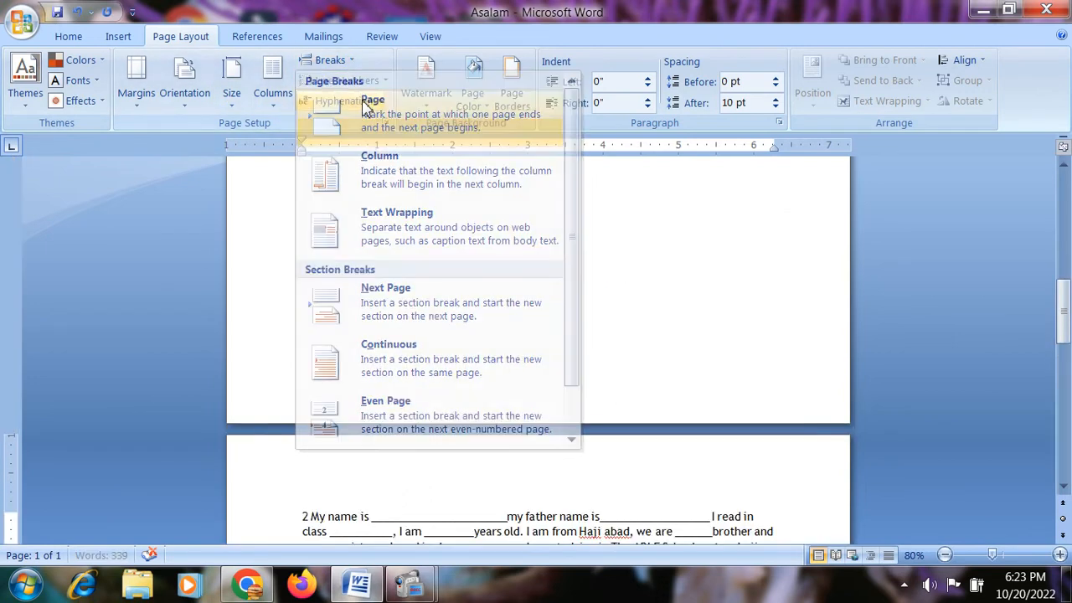
Step: Apply Continuous line numbering to the document and check how the numbers run across both pages
scroll(373, 215, "up", 10)
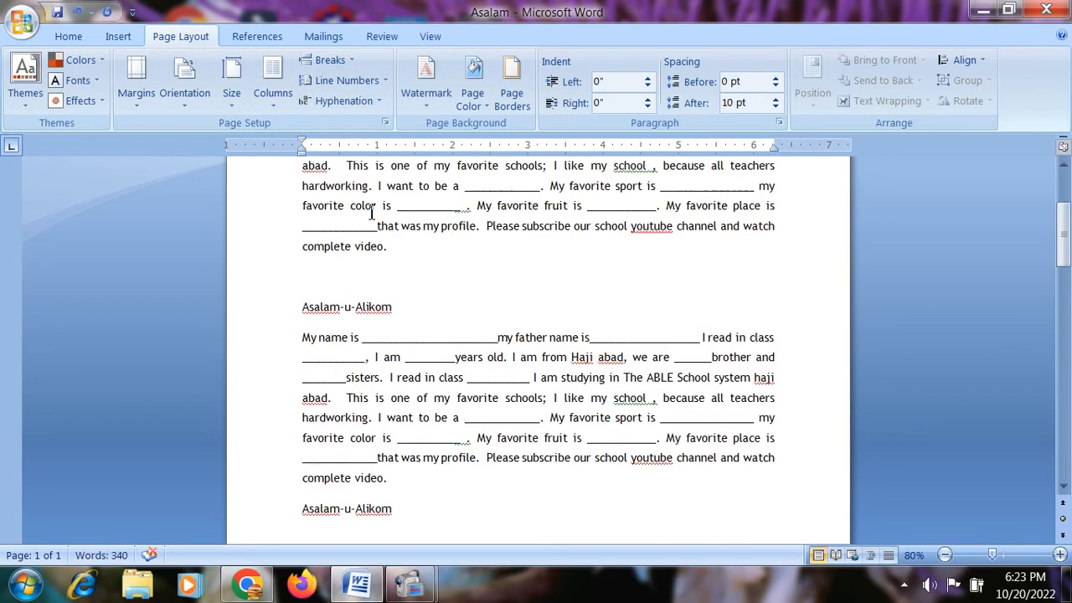
left_click(381, 80)
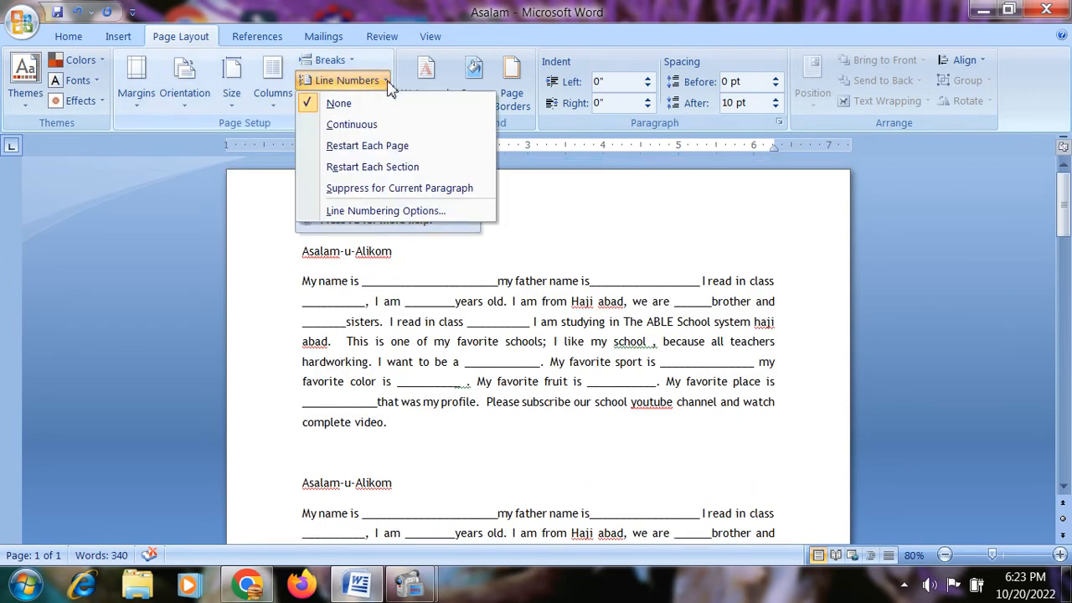
left_click(352, 125)
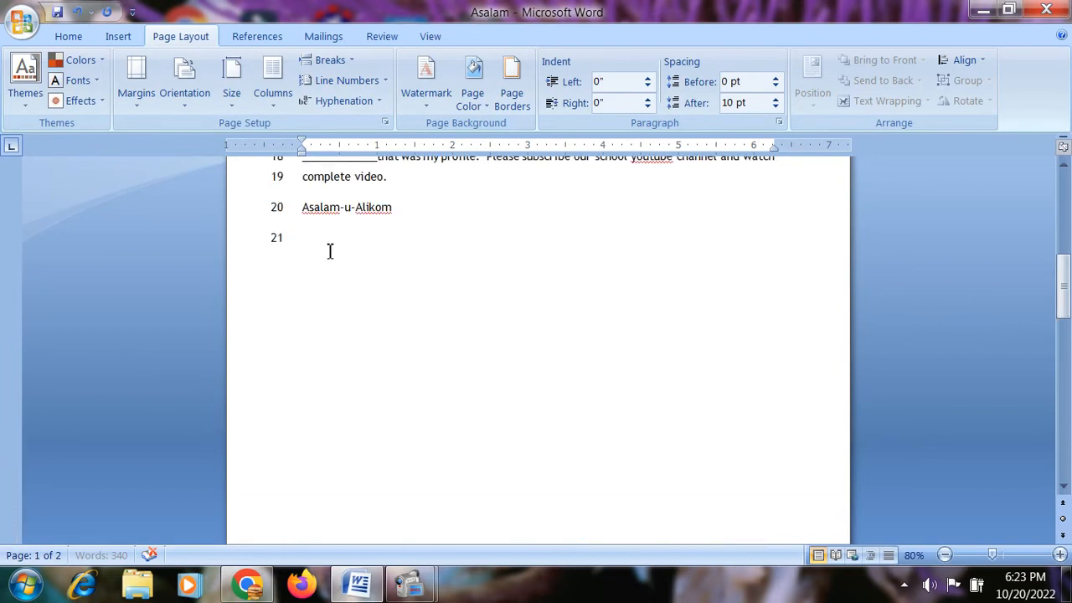
scroll(327, 234, "up", 3)
scroll(327, 235, "up", 5)
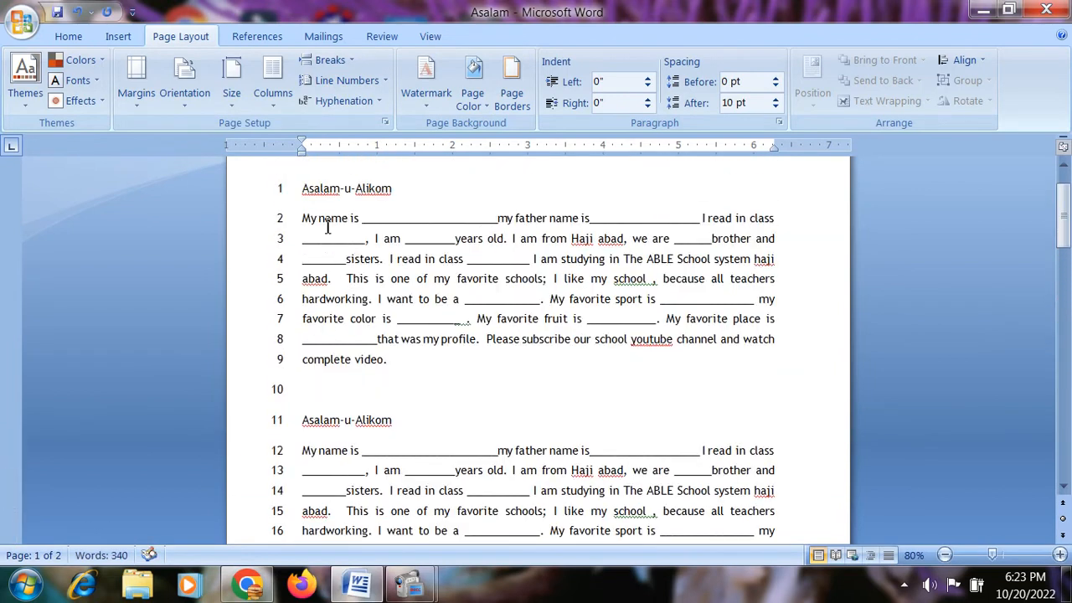
scroll(327, 226, "down", 7)
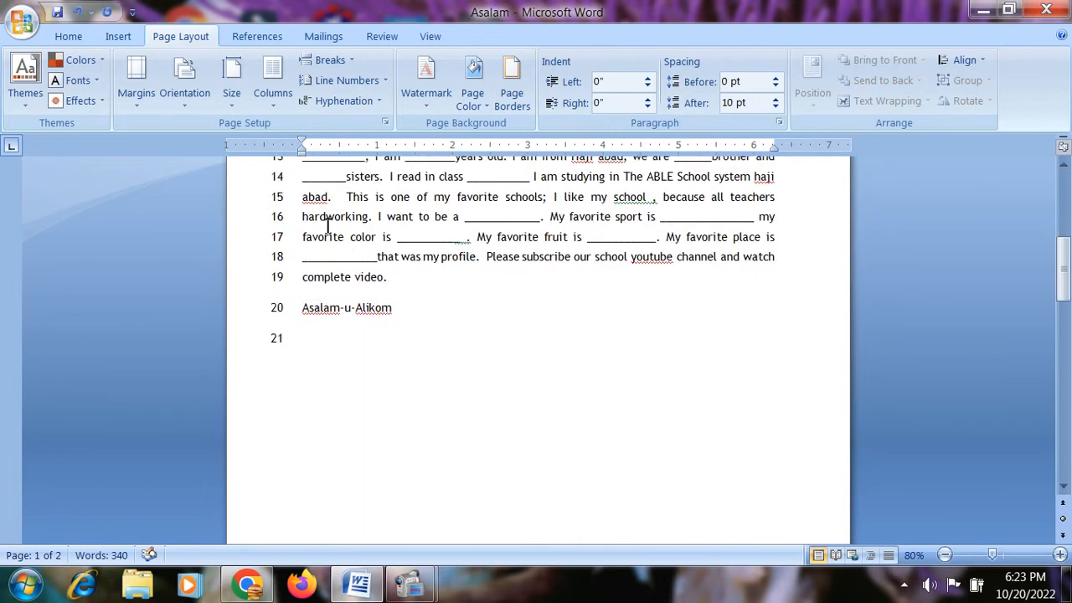
scroll(327, 226, "down", 10)
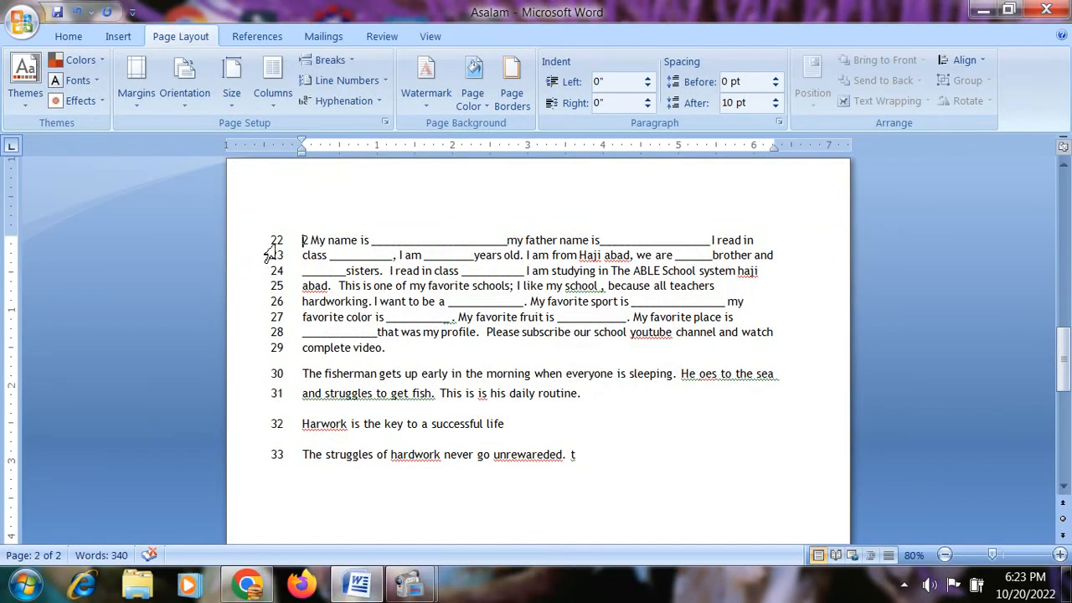
scroll(264, 241, "up", 8)
scroll(264, 240, "down", 7)
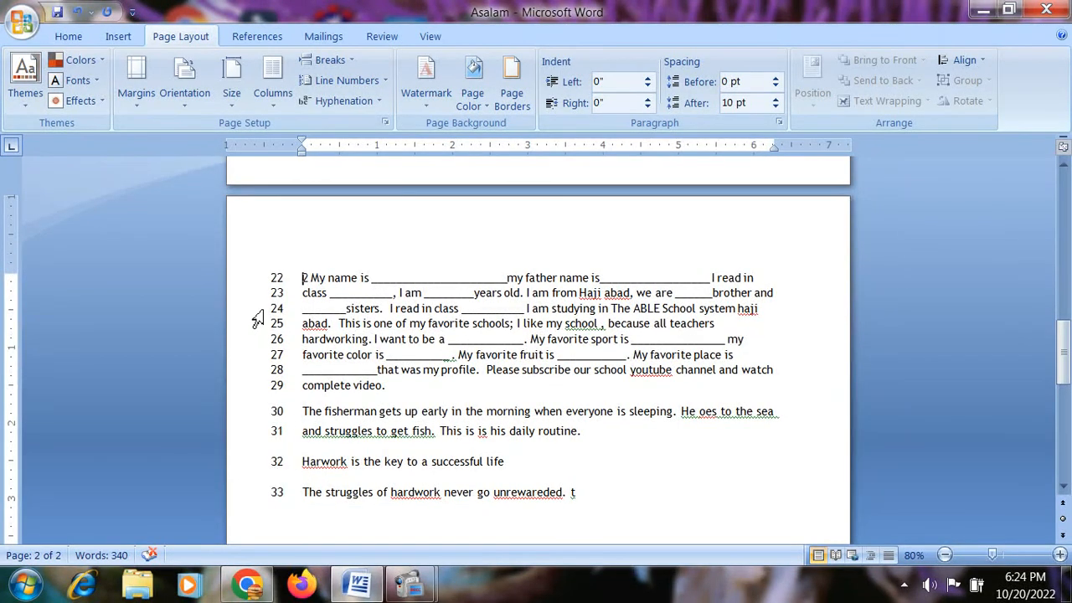
scroll(260, 314, "up", 1)
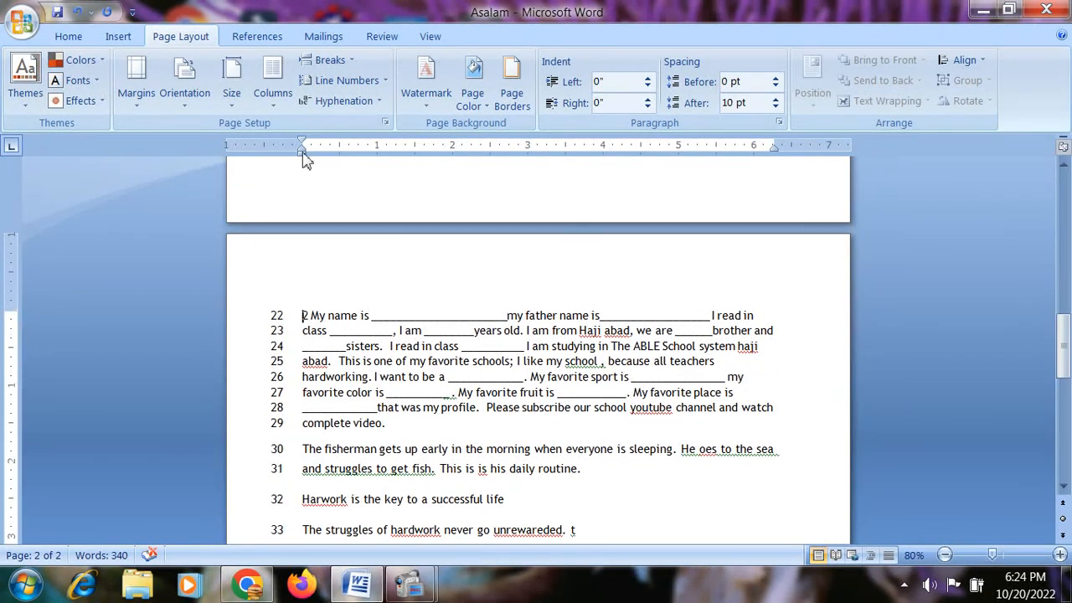
Step: Set the line numbers to Restart Each Page, and turn line numbering off with None
left_click(382, 81)
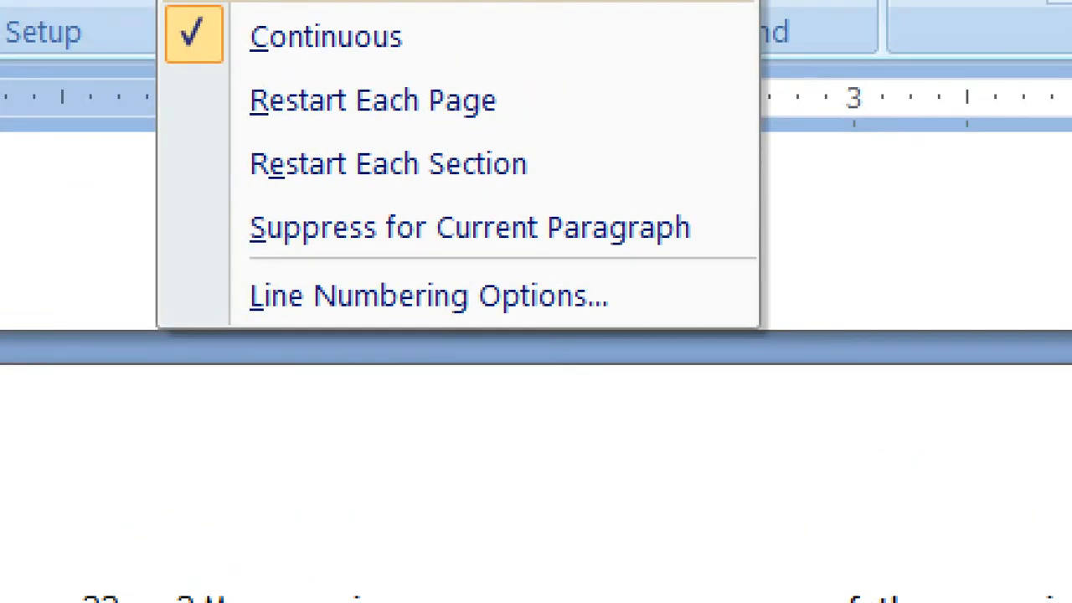
left_click(369, 165)
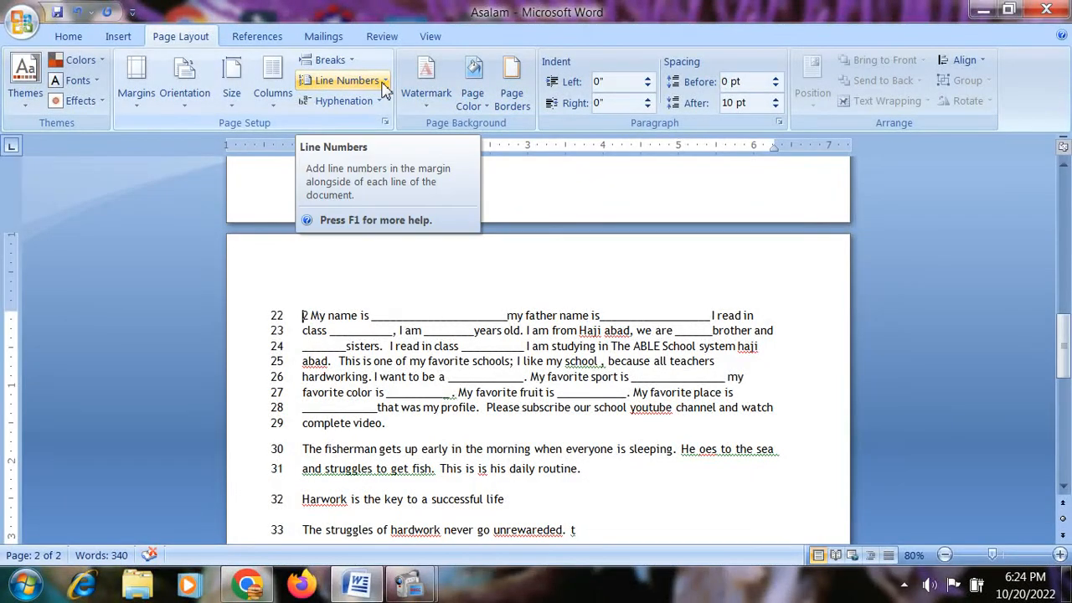
left_click(381, 82)
left_click(378, 146)
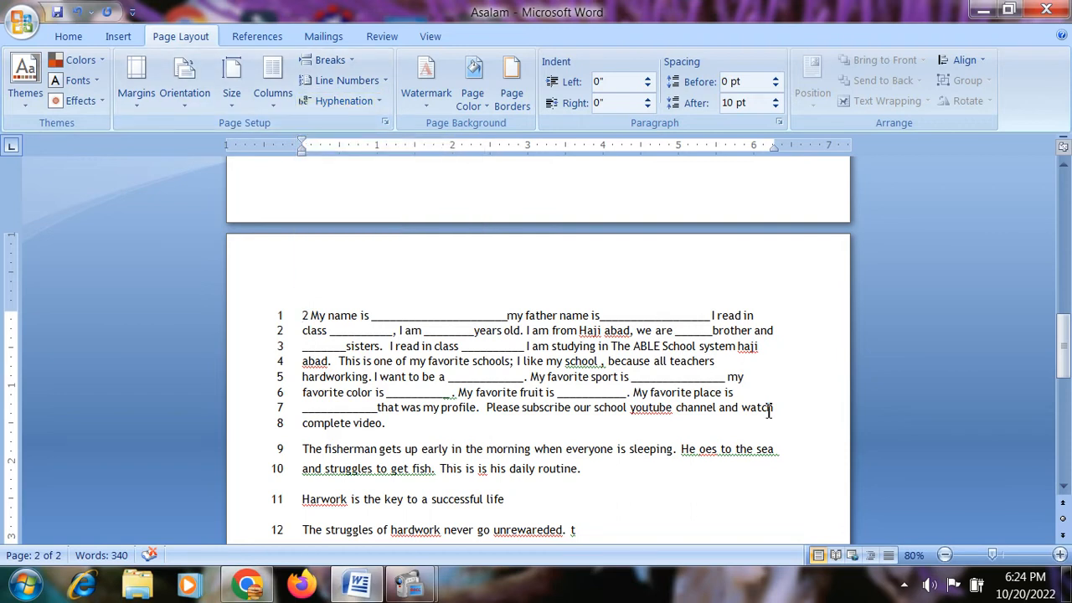
left_click(382, 87)
left_click(356, 104)
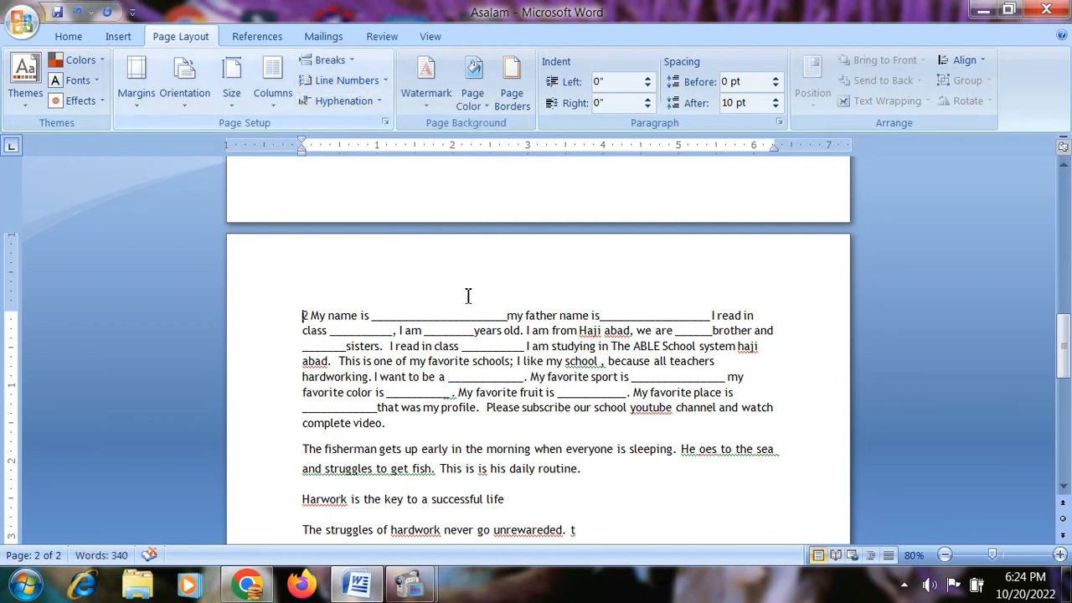
Step: Set hyphenation to Automatic and check how words break at the line ends on both pages
left_click(379, 101)
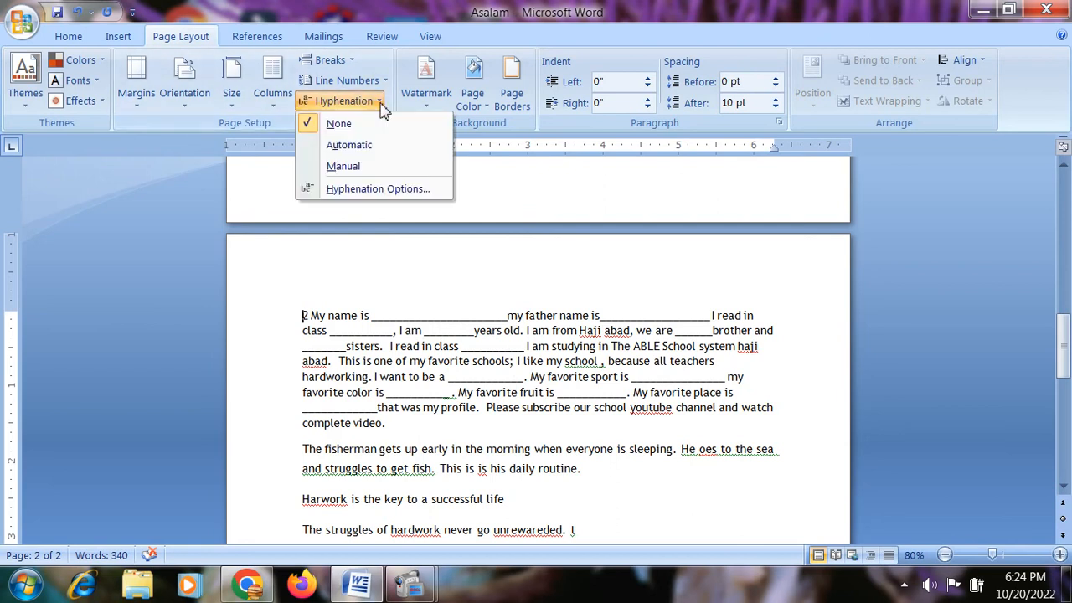
left_click(365, 146)
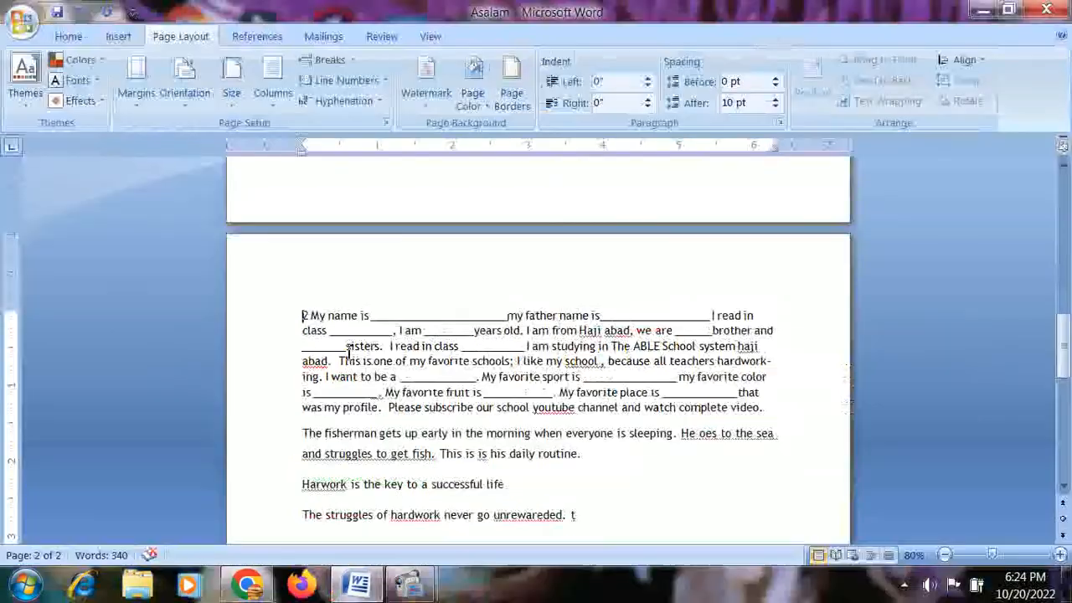
scroll(593, 299, "up", 5)
scroll(594, 281, "up", 8)
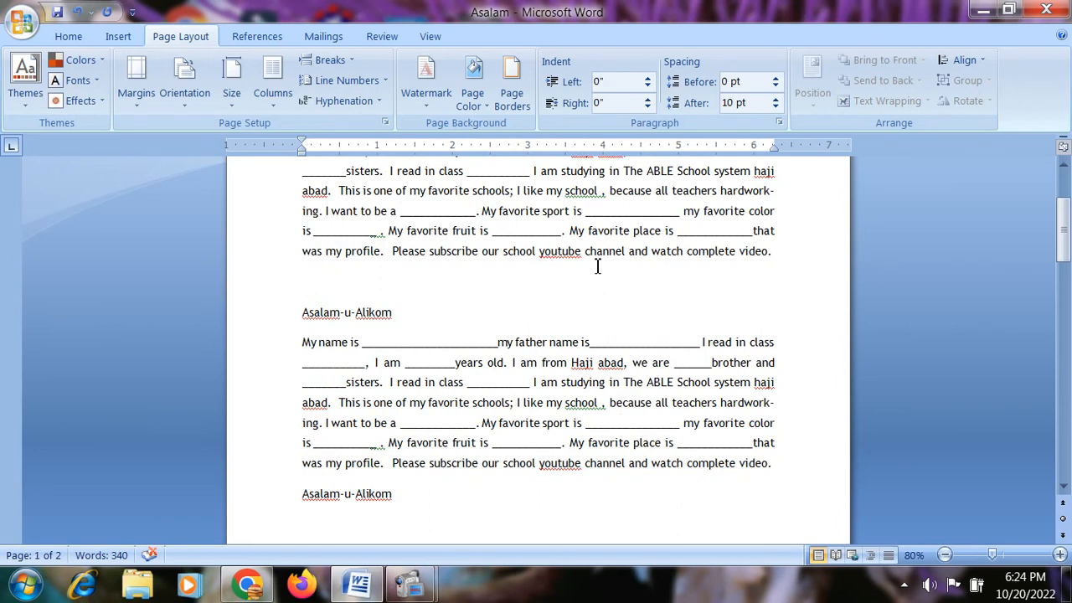
scroll(727, 210, "up", 1)
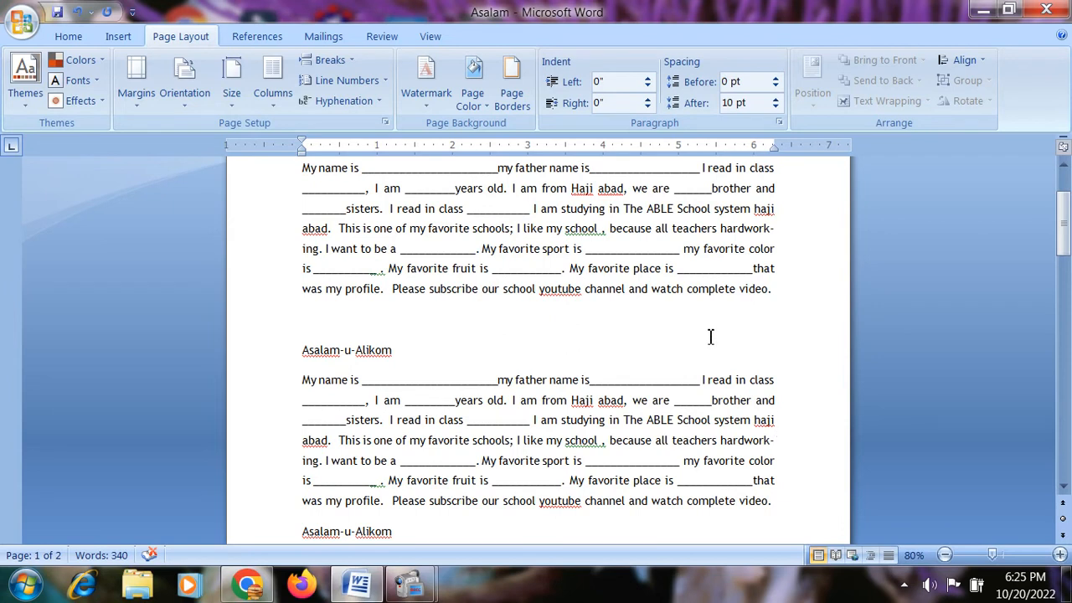
scroll(762, 384, "down", 2)
scroll(760, 386, "down", 10)
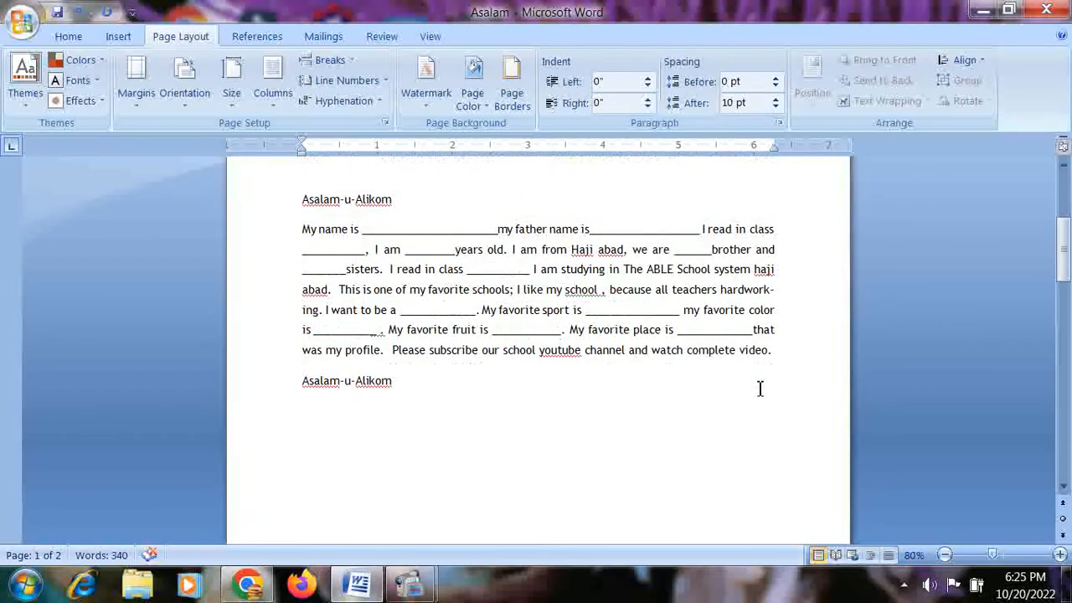
scroll(758, 383, "down", 6)
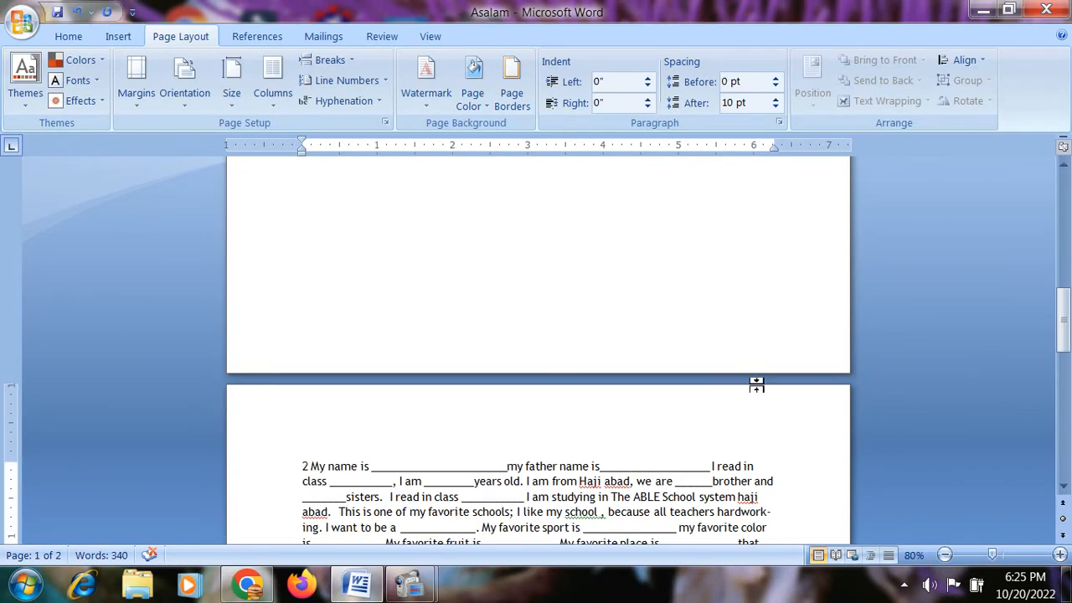
Step: Insert the word "environment" before "class" in the "2 My name is" paragraph and shorten the blank after "my father name is"
left_click(757, 390)
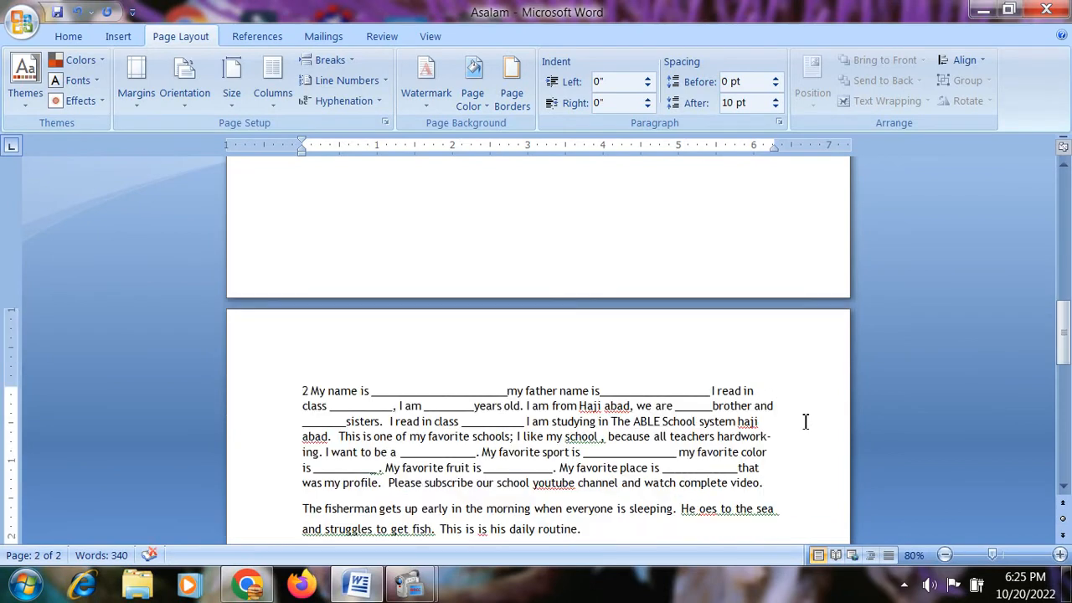
type("environment")
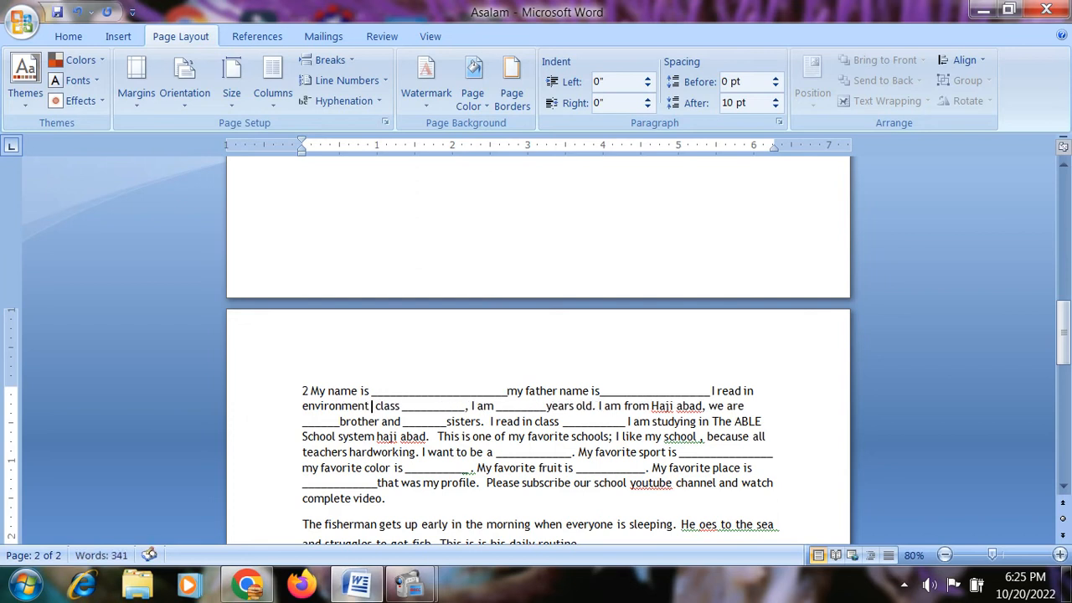
left_click(626, 390)
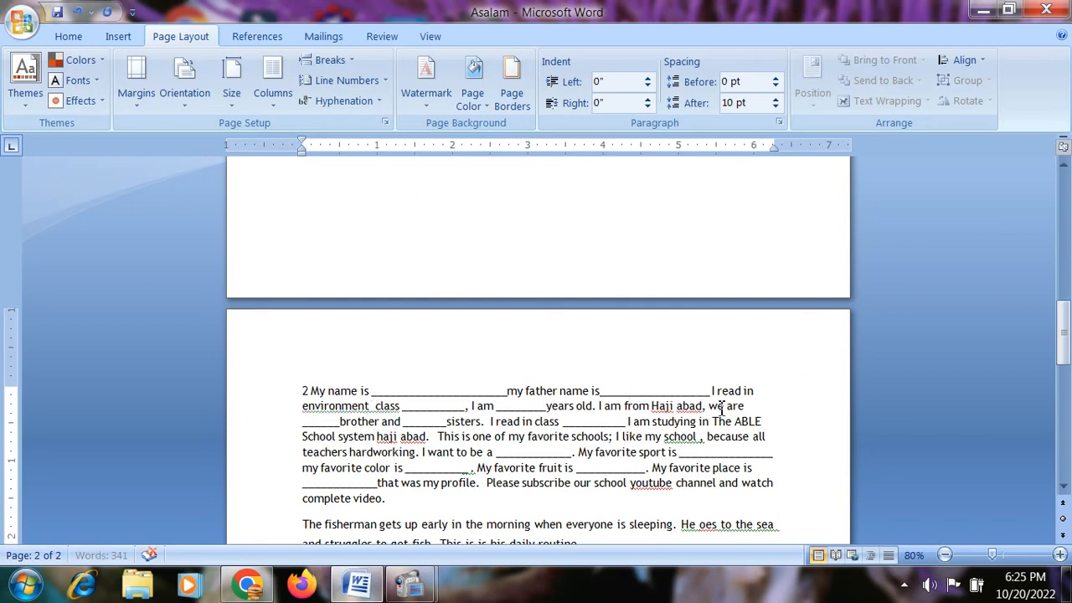
key("BackSpace")
key("BackSpace")
key("BackSpace")
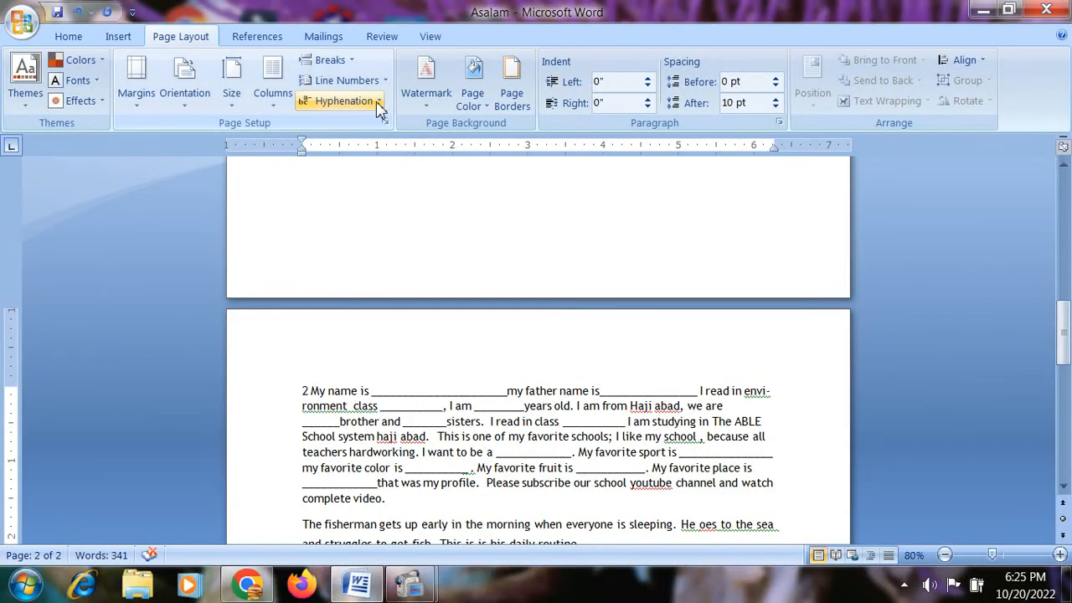
Step: Turn off the document's hyphenation by setting it to None
left_click(379, 101)
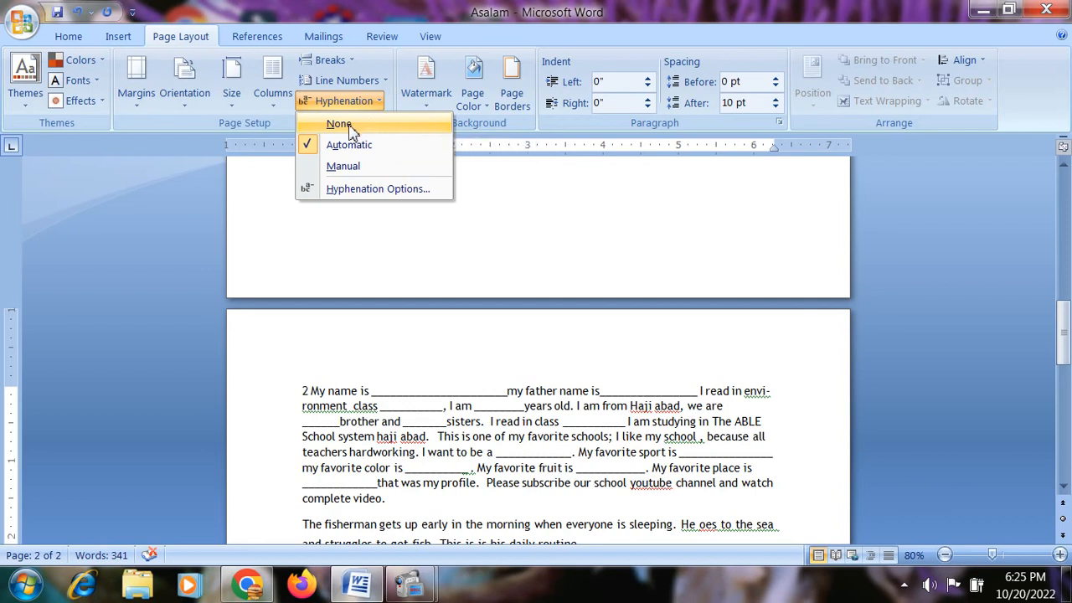
left_click(348, 126)
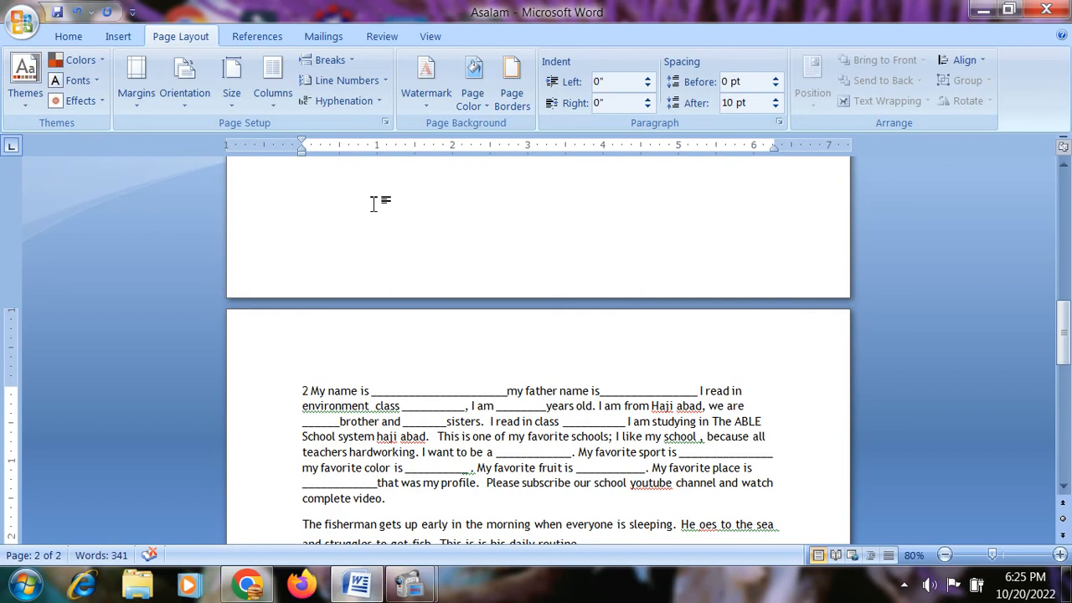